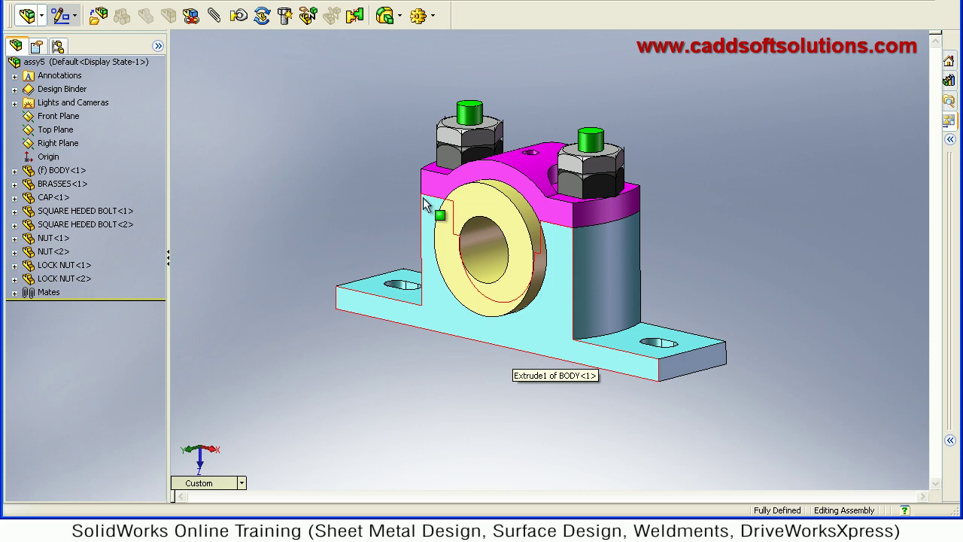
Start an exploded view and lift the right LOCK NUT<1> straight up along Z.
left_click(308, 16)
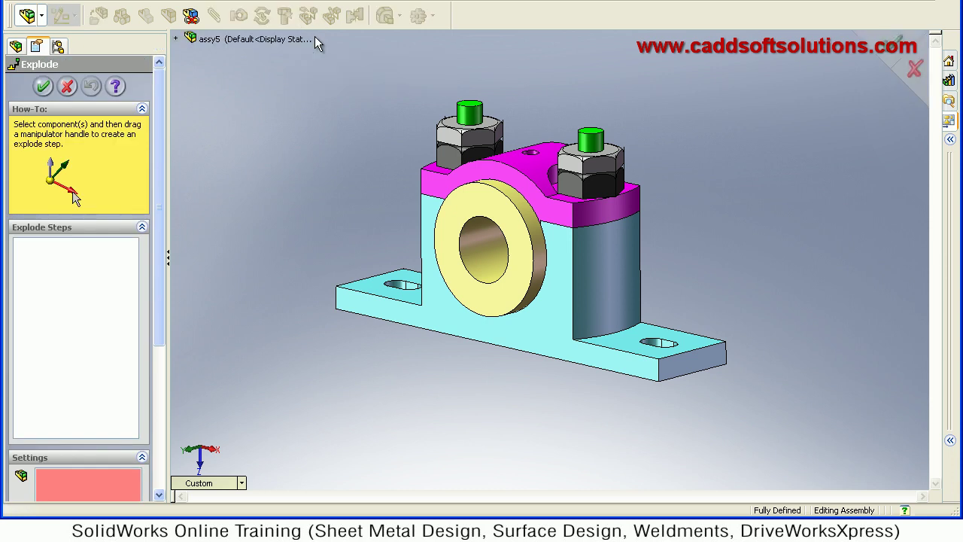
left_click(608, 173)
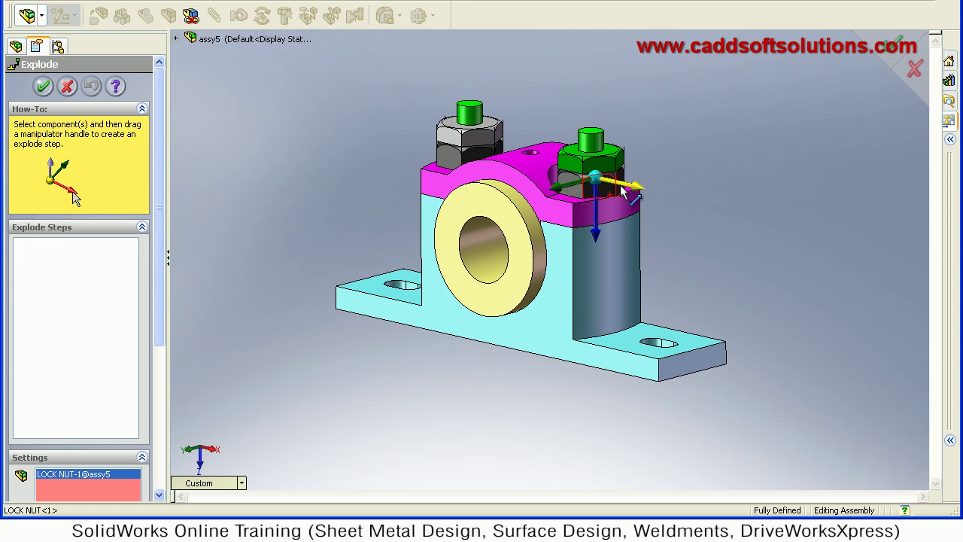
left_click(596, 223)
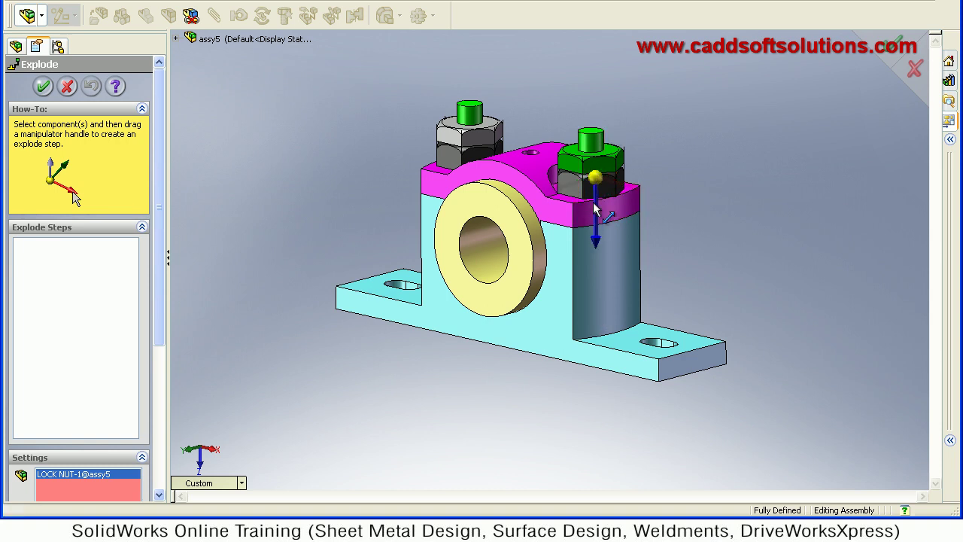
left_click_drag(596, 217, 606, 81)
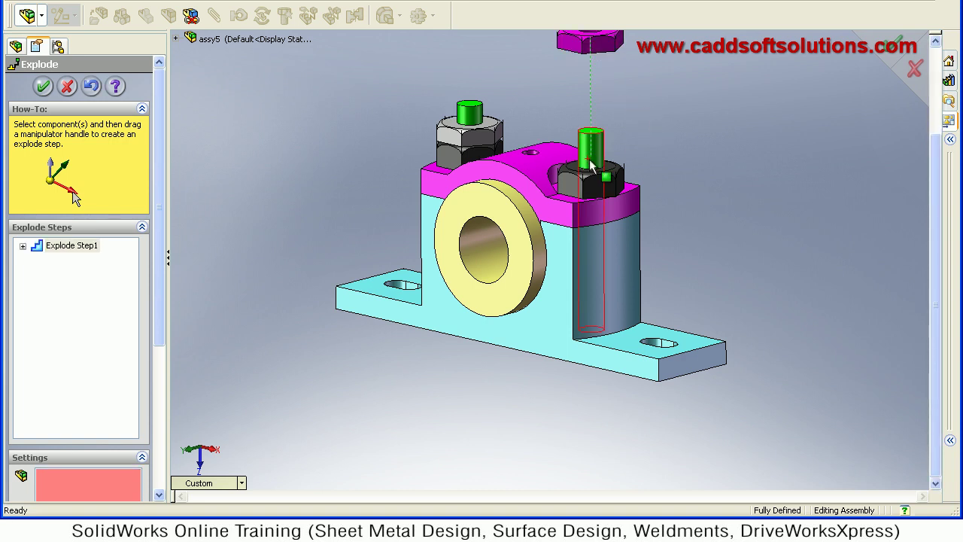
Raise NUT<1> up off the right bolt, below the lifted lock nut.
scroll(591, 164, "down", 2)
scroll(591, 153, "up", 3)
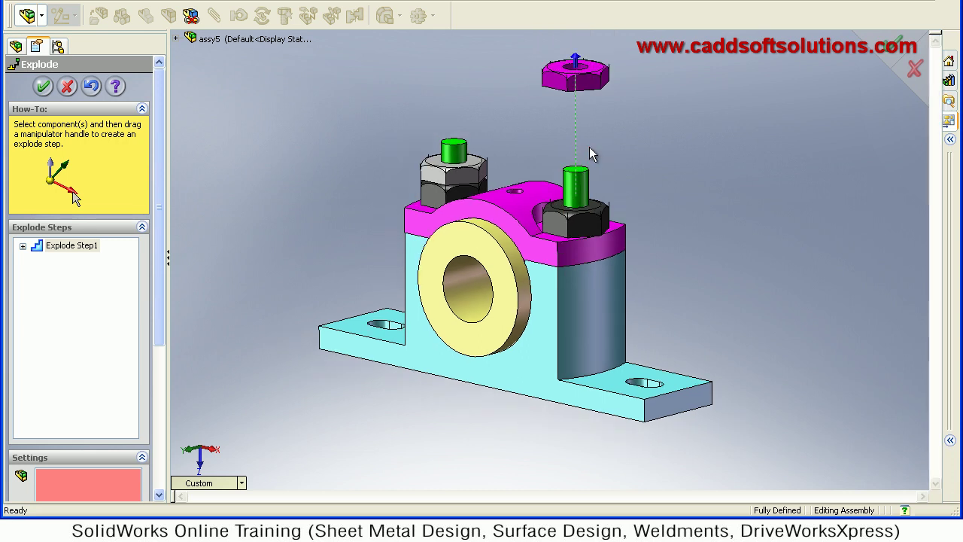
left_click(583, 228)
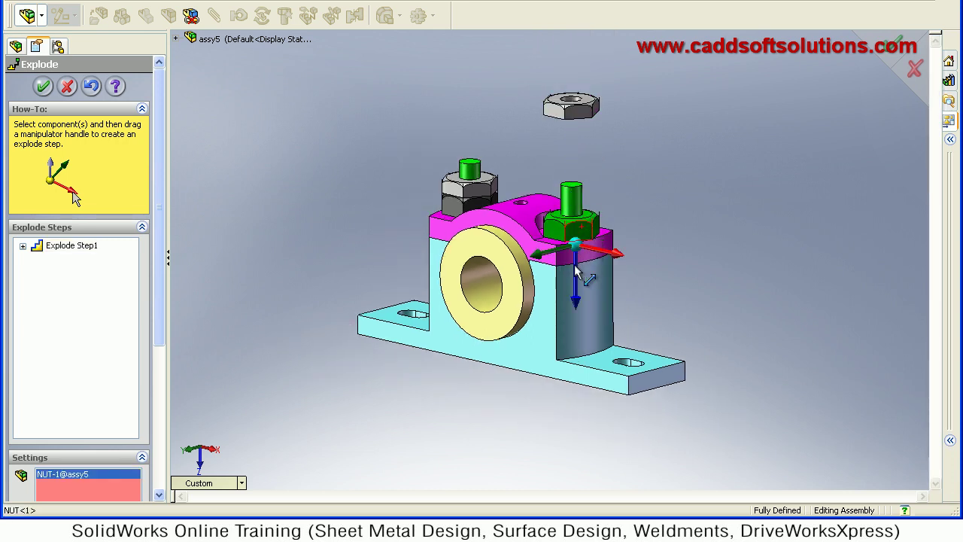
left_click_drag(576, 283, 578, 214)
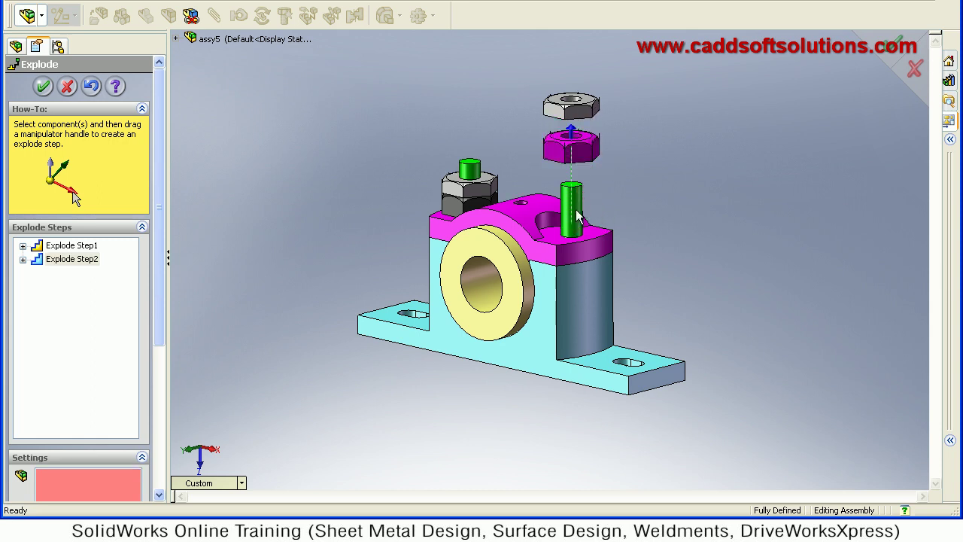
Drag SQUARE HEDED BOLT<1> down below the base as Explode Step3, then pan to fit.
left_click(674, 196)
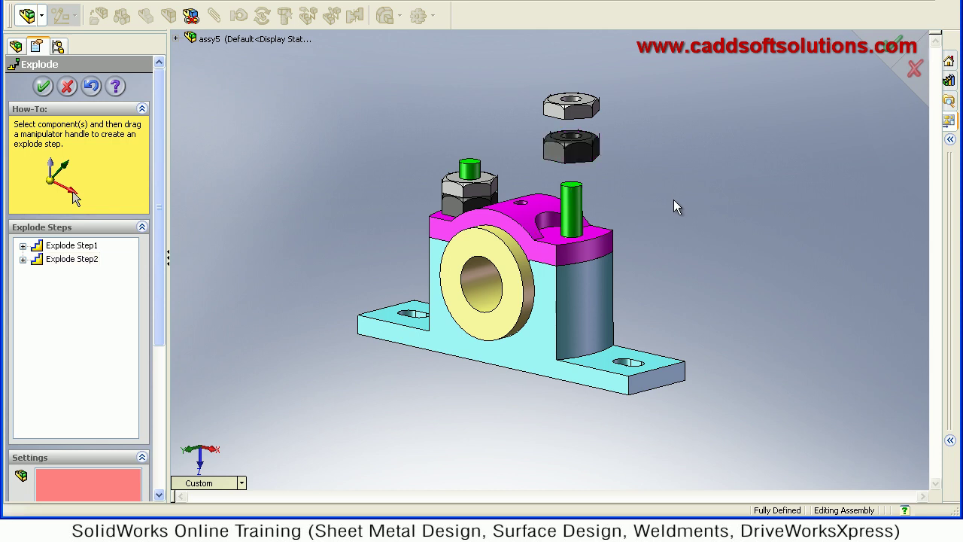
left_click(578, 217)
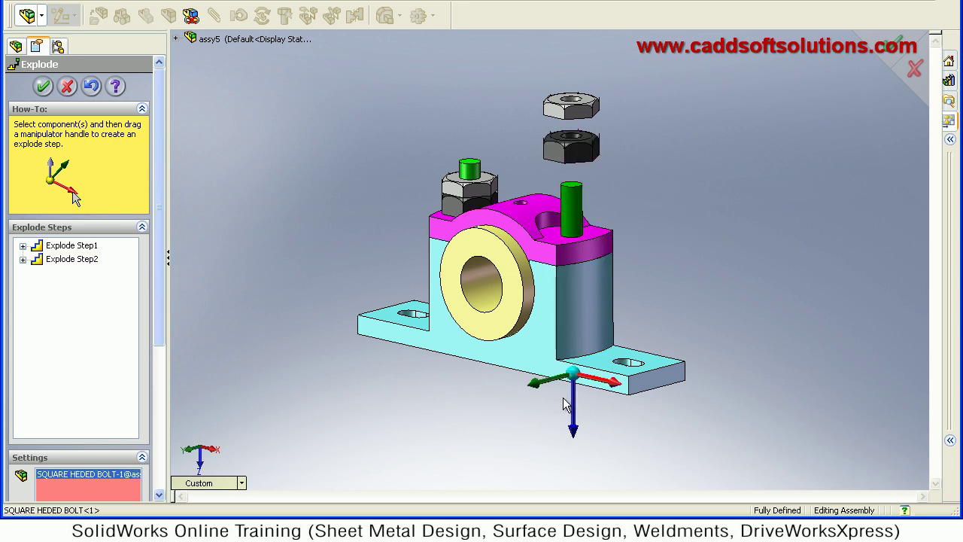
left_click_drag(576, 405, 576, 541)
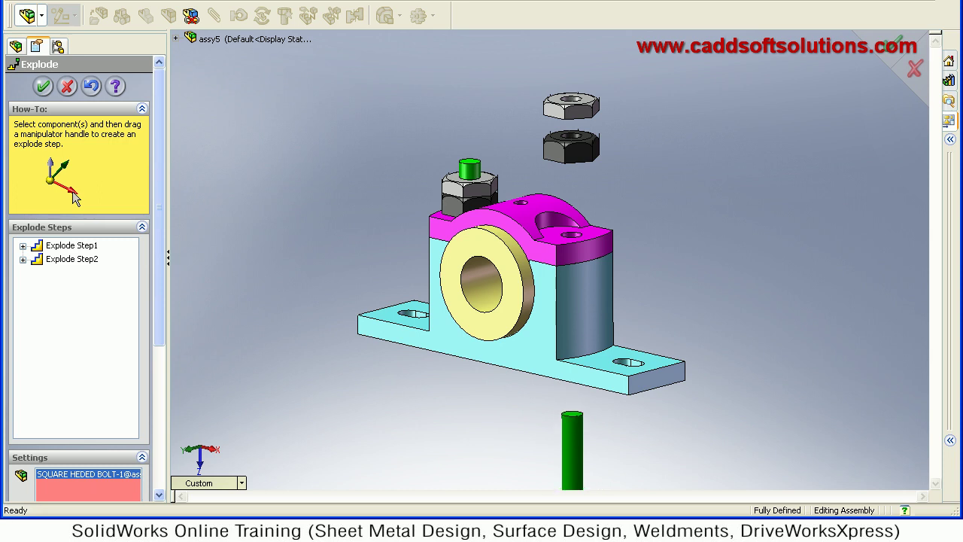
left_click_drag(577, 541, 576, 541)
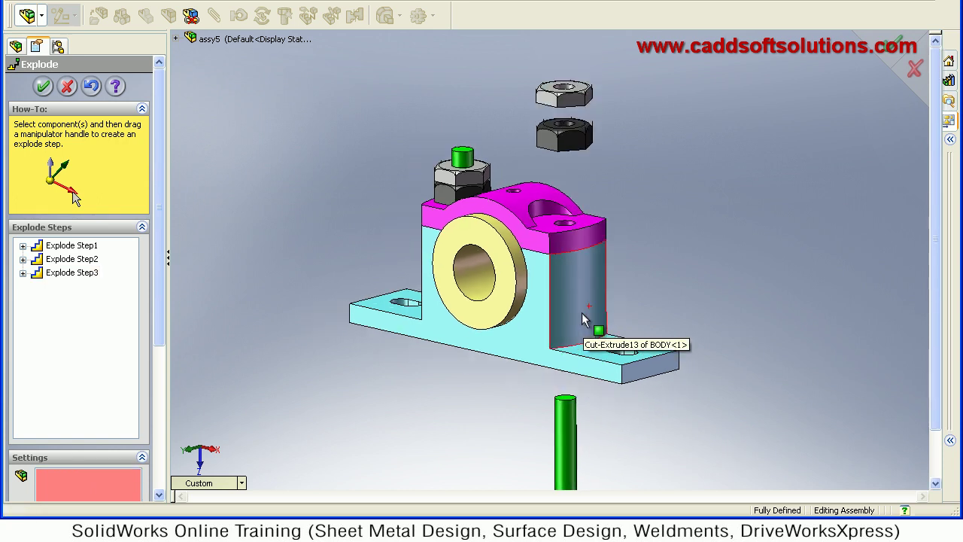
scroll(587, 319, "up", 3)
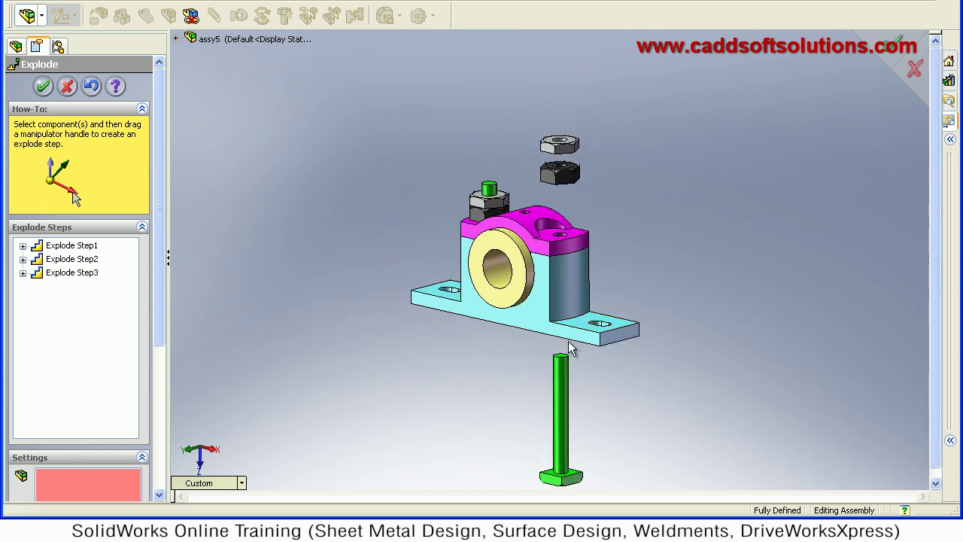
middle_click_drag(568, 310, 569, 270, "ctrl")
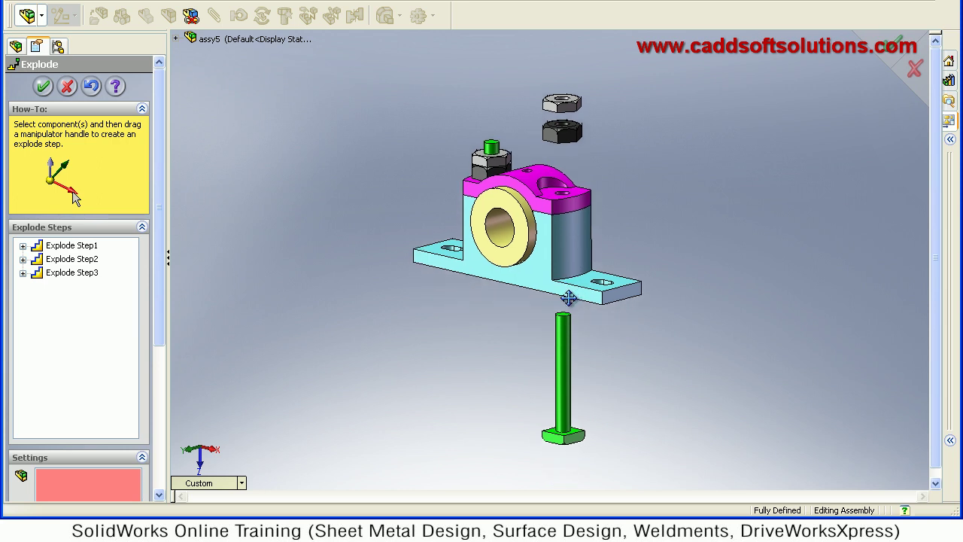
Lift LOCK NUT<2> and NUT<2> up above the left bolt.
left_click(495, 164)
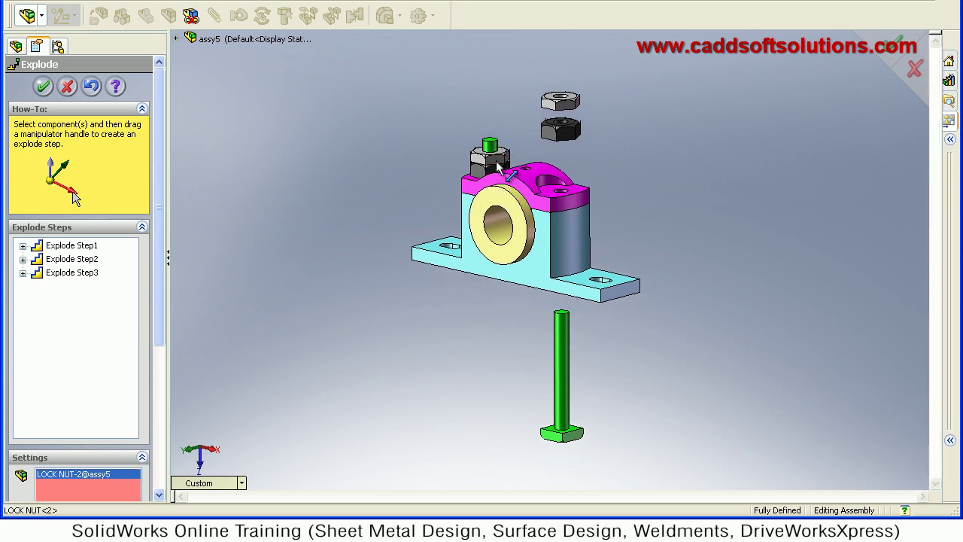
left_click_drag(493, 188, 496, 133)
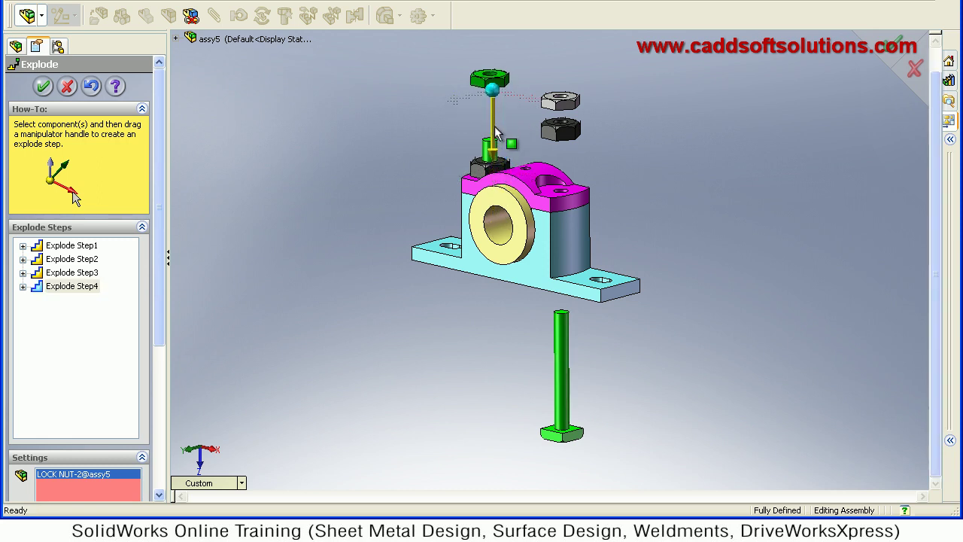
left_click(484, 176)
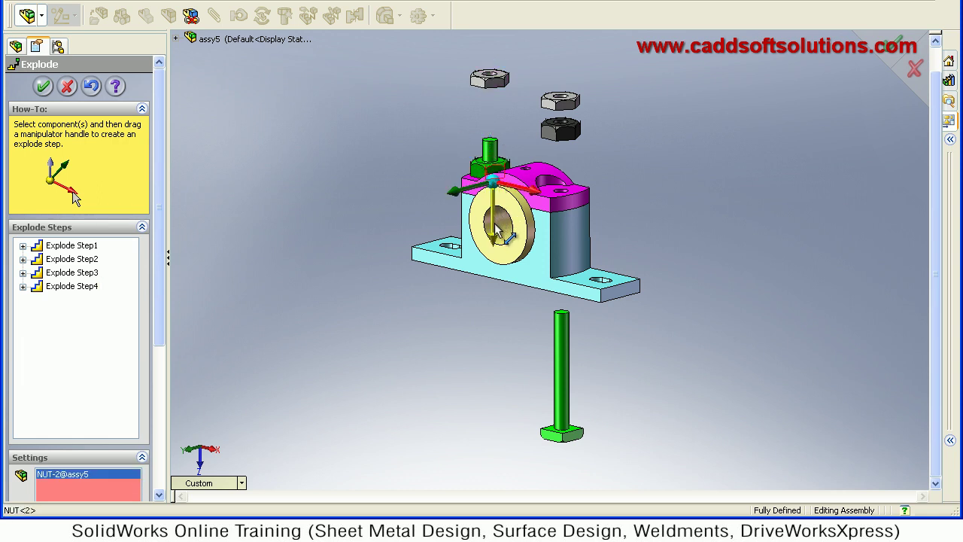
left_click_drag(162, 314, 163, 412)
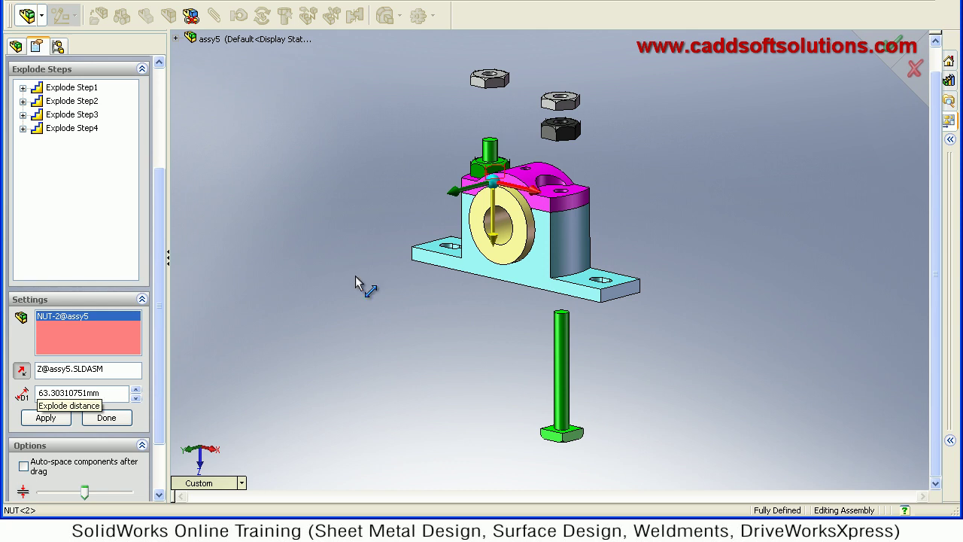
left_click_drag(494, 231, 493, 161)
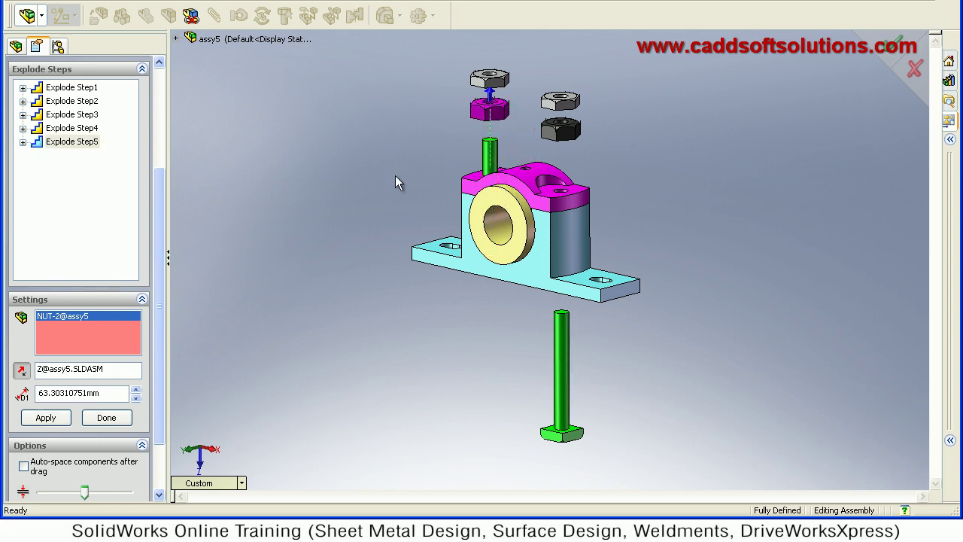
Drop SQUARE HEDED BOLT<2> down below the base.
left_click(389, 180)
left_click(491, 164)
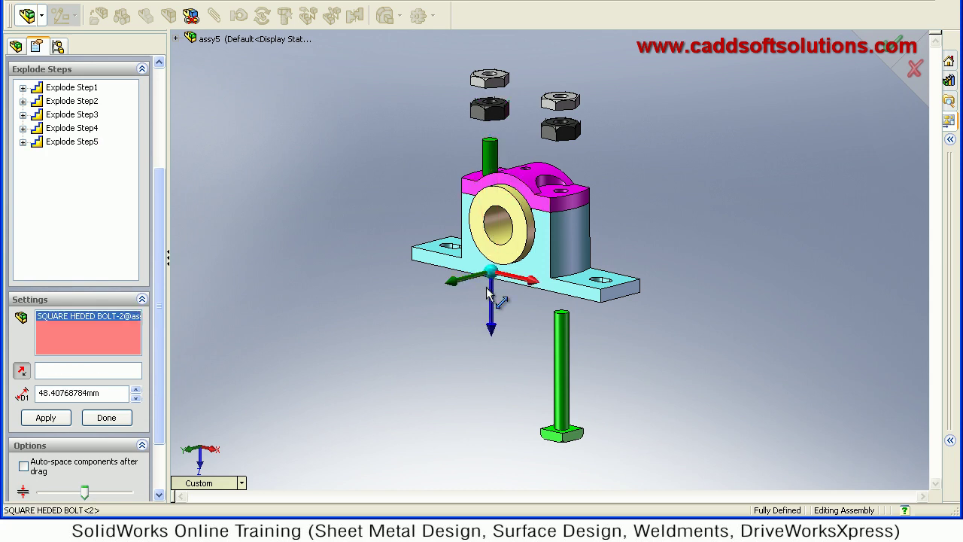
left_click_drag(485, 357, 488, 492)
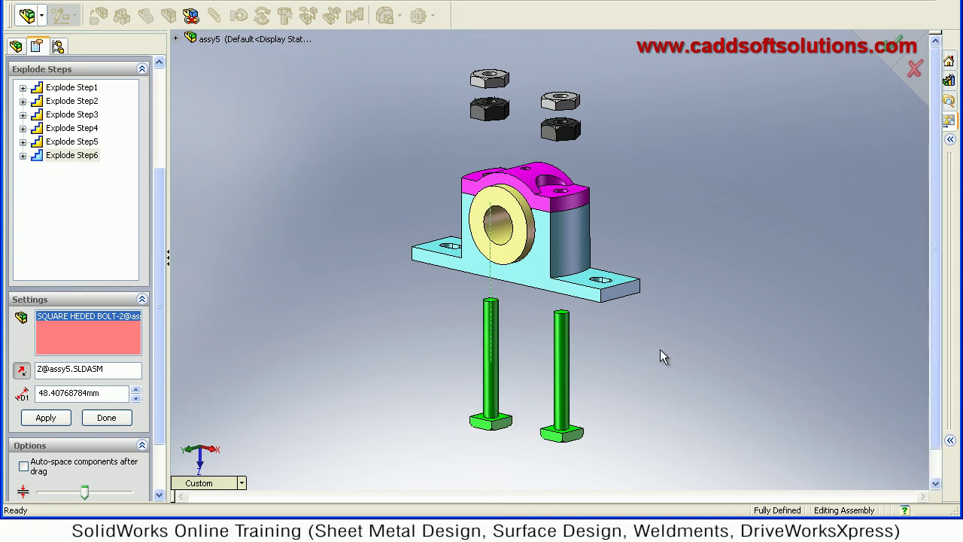
Raise CAP<1> along Z and slide BRASSES<1> outward along Y as explode steps 7 and 8.
left_click(541, 200)
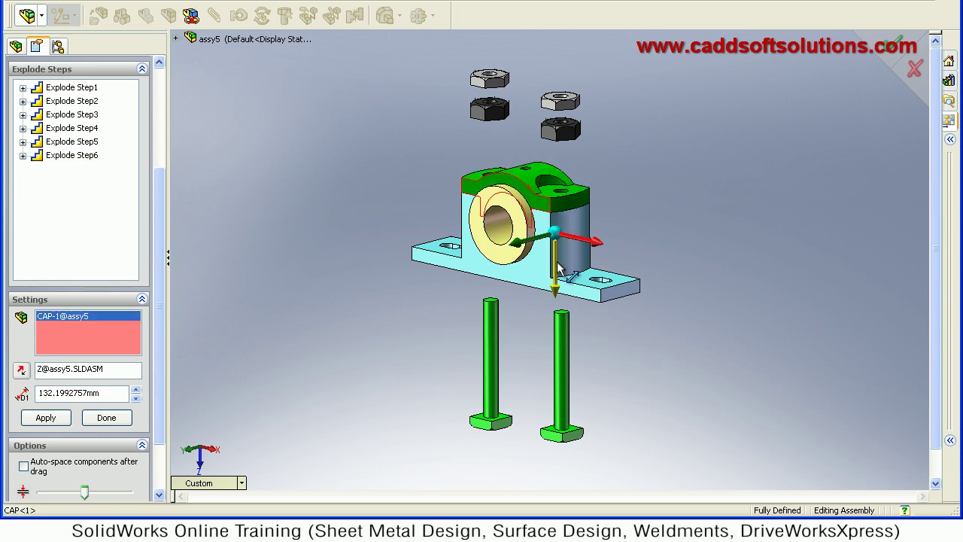
left_click_drag(557, 267, 557, 209)
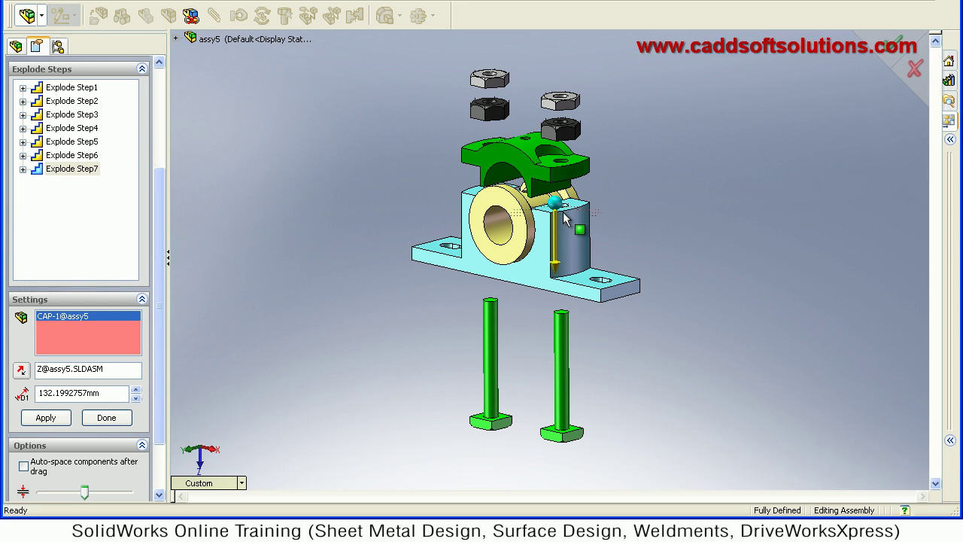
left_click(520, 247)
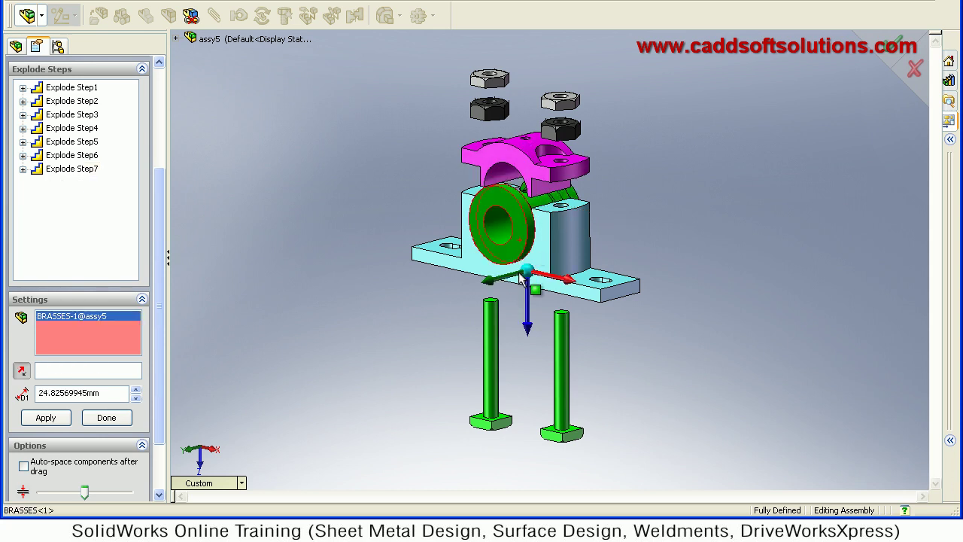
left_click(495, 281)
left_click_drag(496, 285, 640, 207)
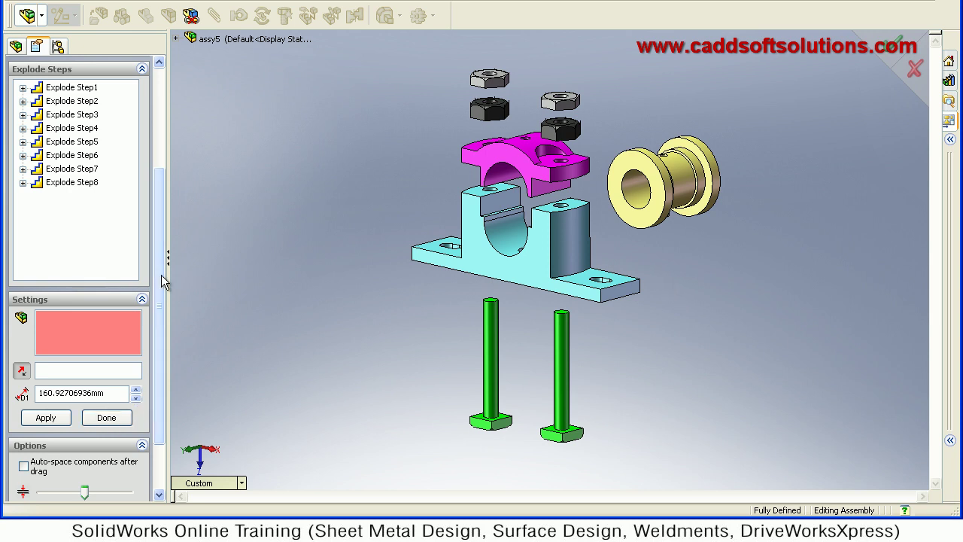
scroll(161, 275, "up", 3)
scroll(163, 88, "up", 1)
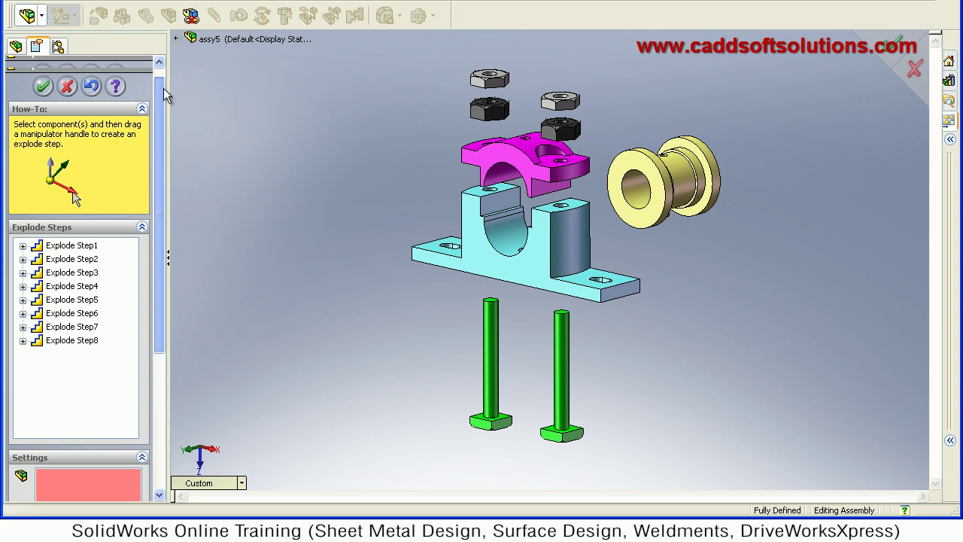
Finish the exploded view and show the assy5 configuration tree.
left_click(43, 88)
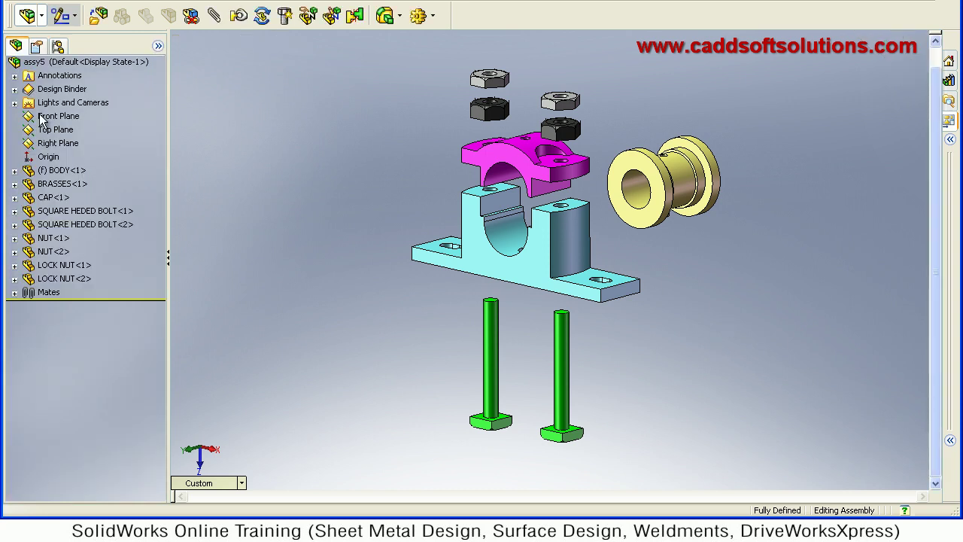
left_click(61, 57)
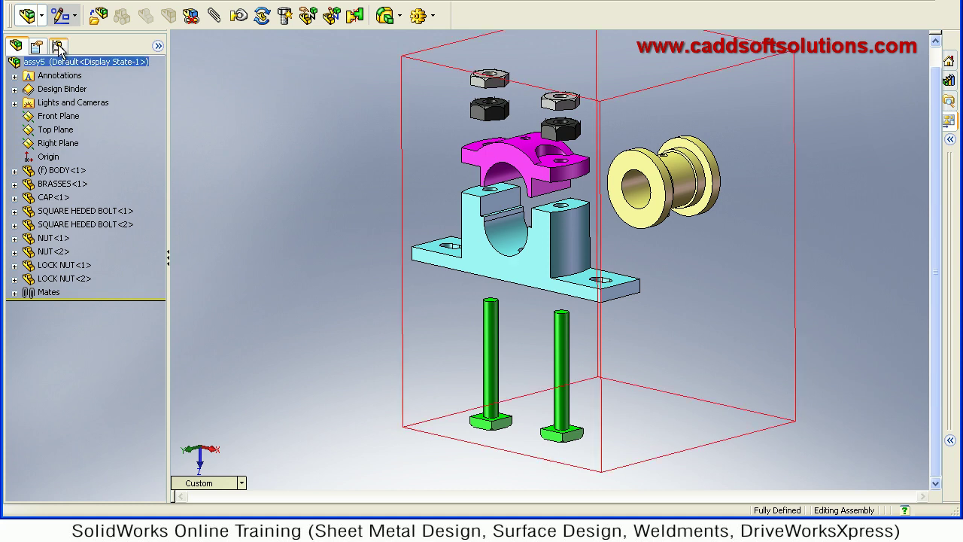
left_click(59, 46)
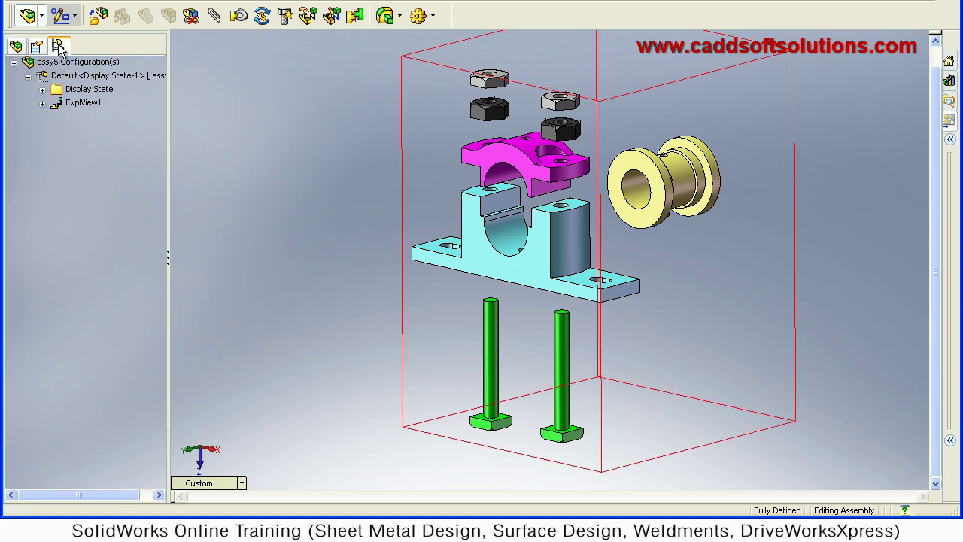
left_click(70, 122)
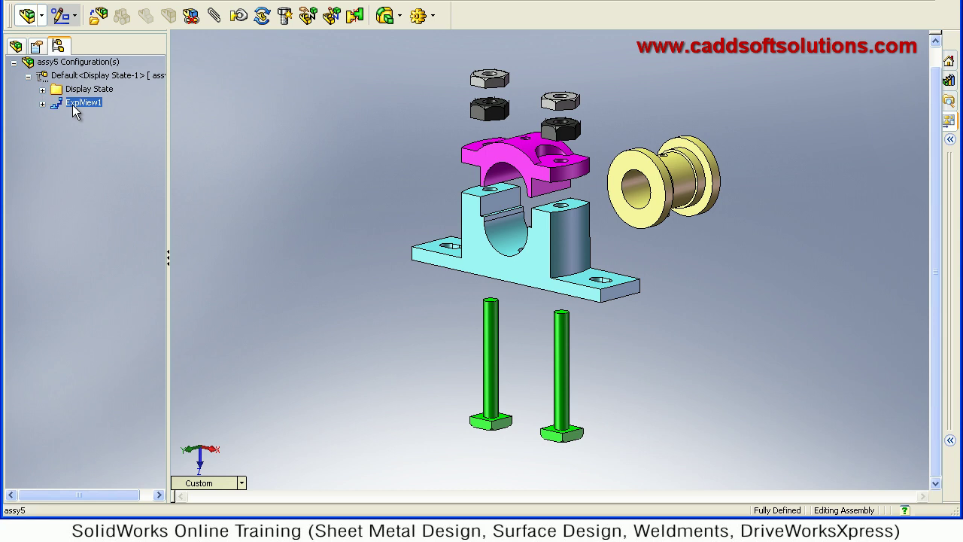
Collapse ExplView1, then re-explode it to list Explode Step1–Step8.
double_click(72, 104)
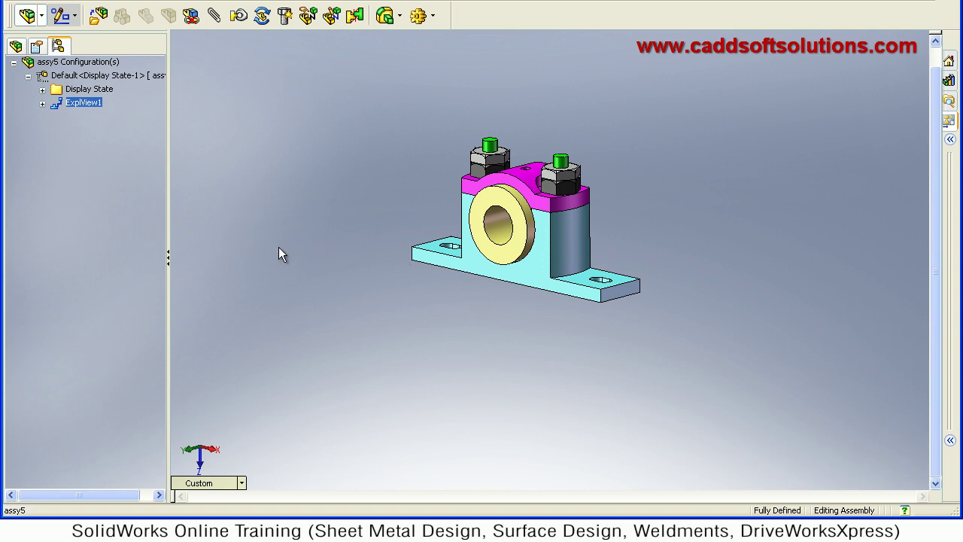
double_click(80, 103)
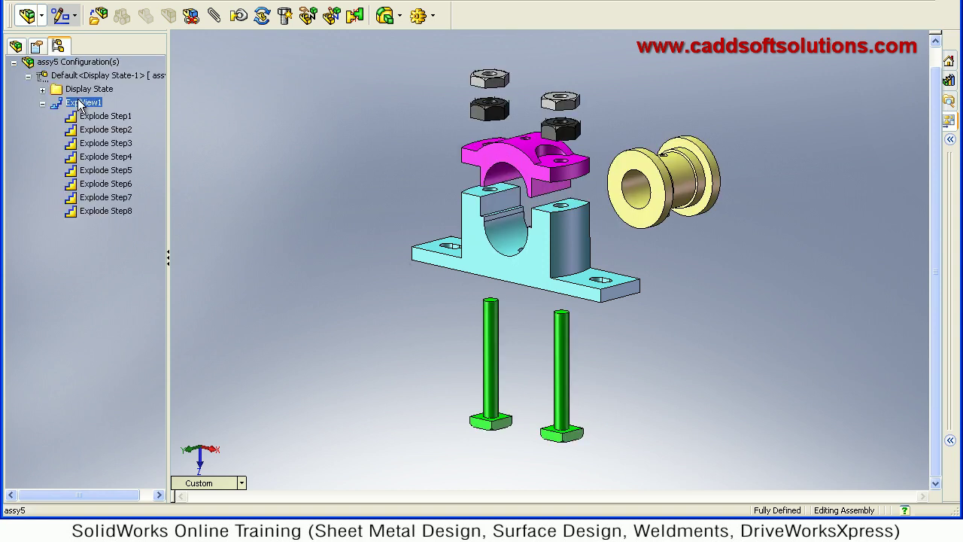
left_click(84, 116)
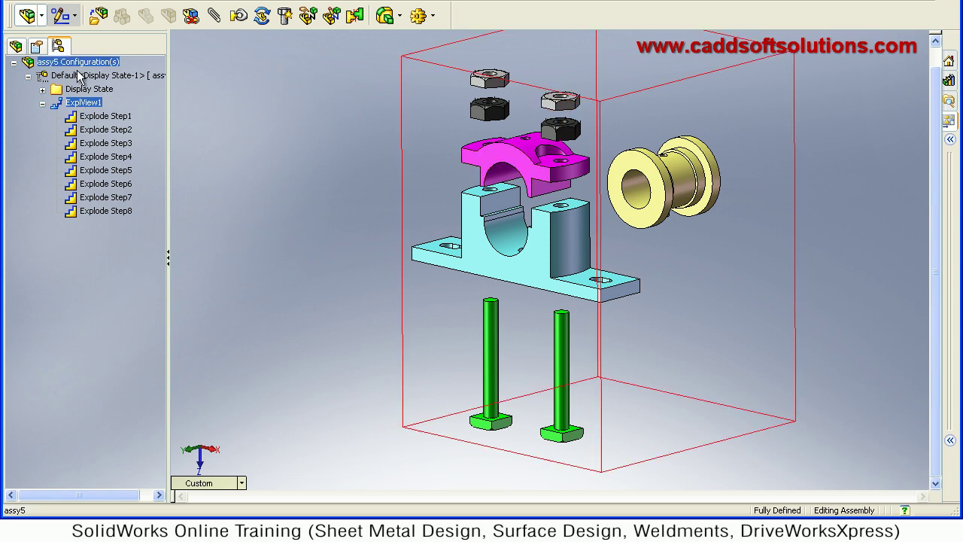
left_click(106, 75)
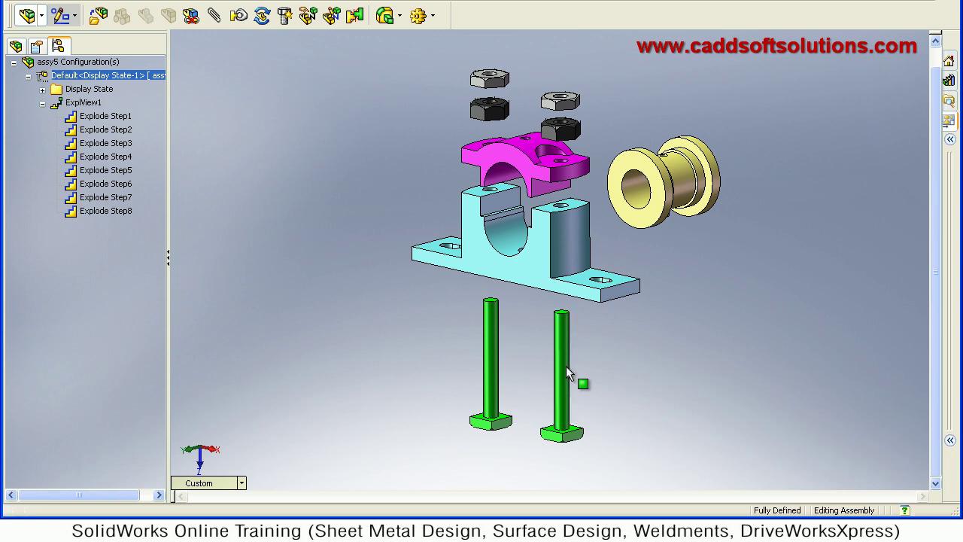
Start an explode line sketch with a trial route from the right bolt face to the square-hole edge.
left_click(333, 17)
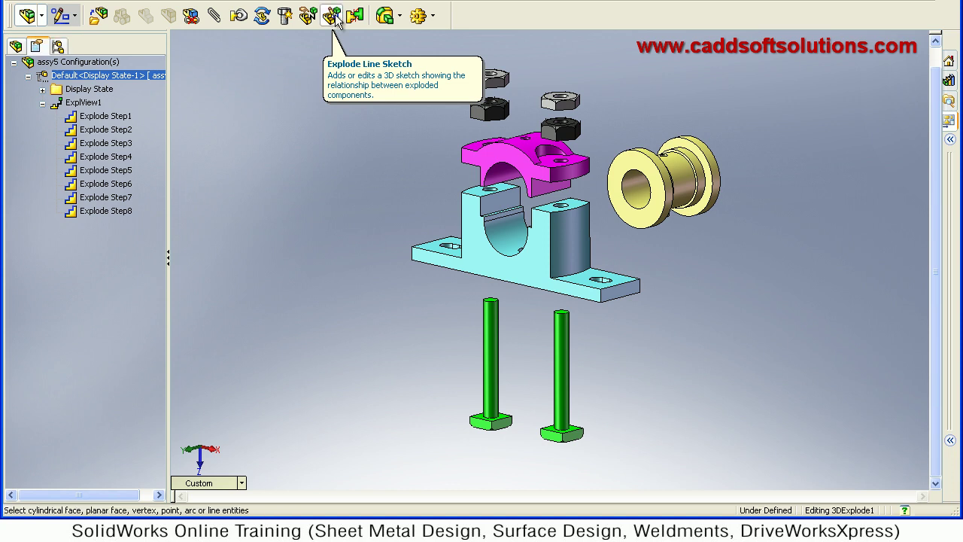
left_click(578, 380)
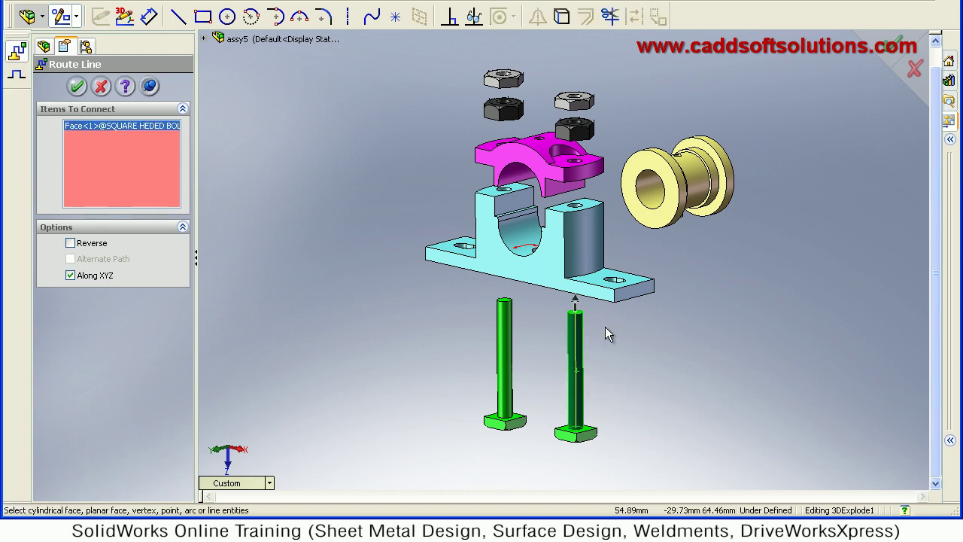
scroll(613, 331, "down", 3)
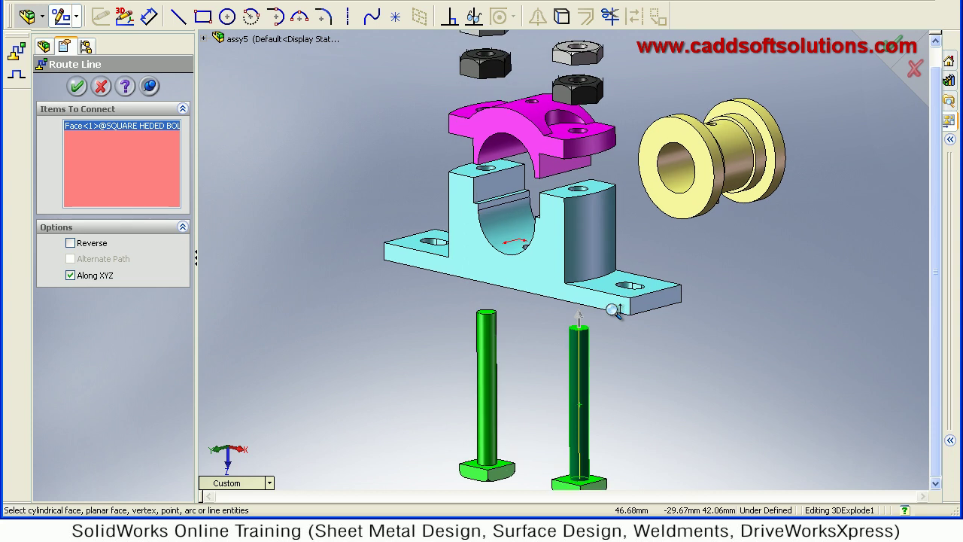
scroll(614, 311, "down", 3)
middle_click_drag(632, 361, 635, 269)
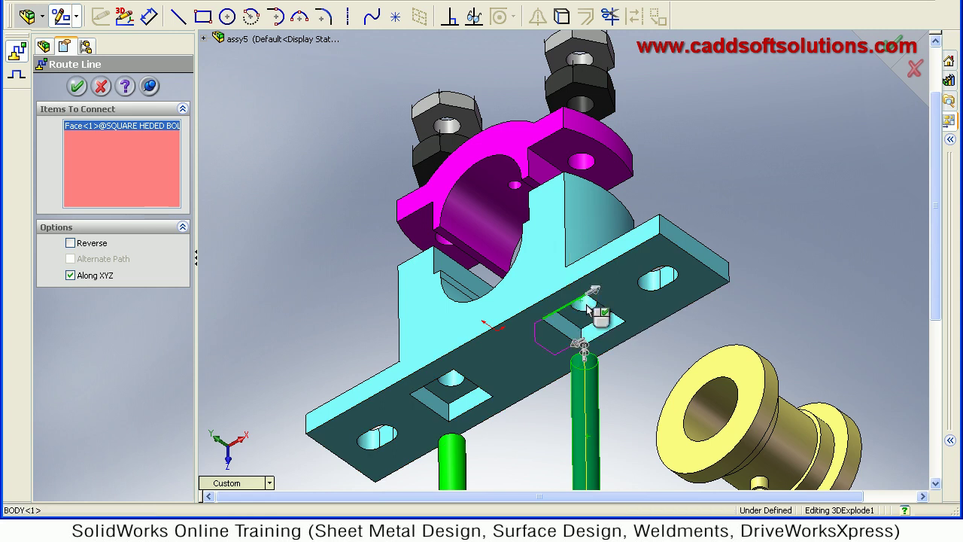
left_click(586, 305)
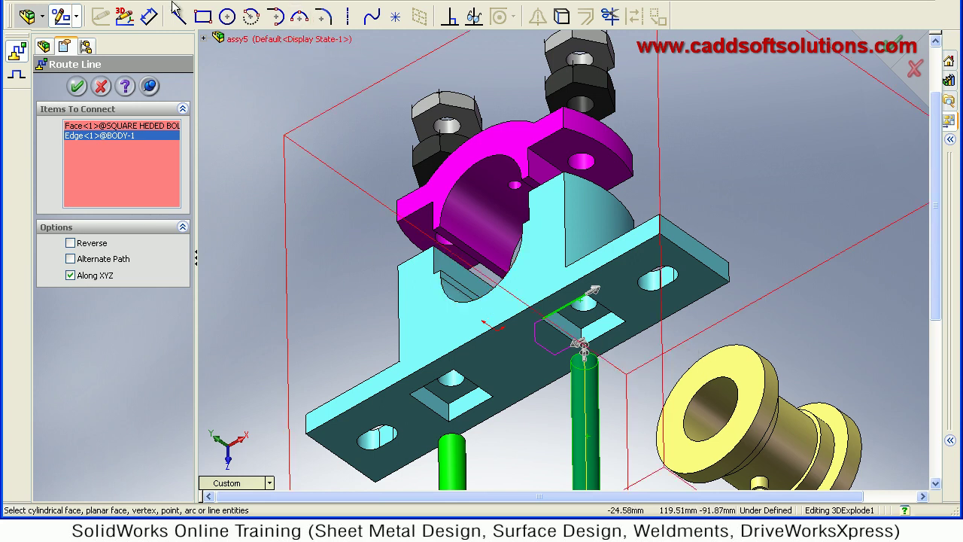
Cancel the trial route line and clear the explode step selection.
left_click(103, 87)
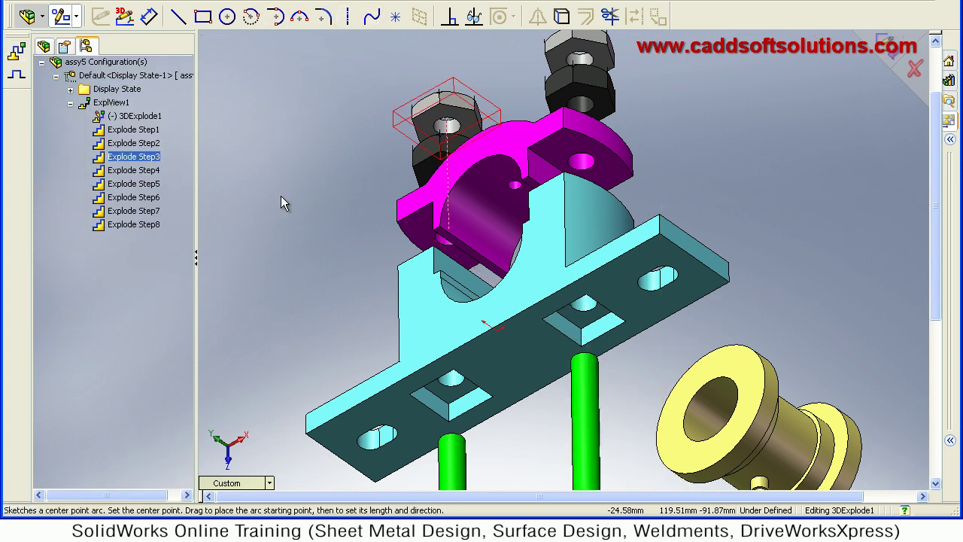
key("Down")
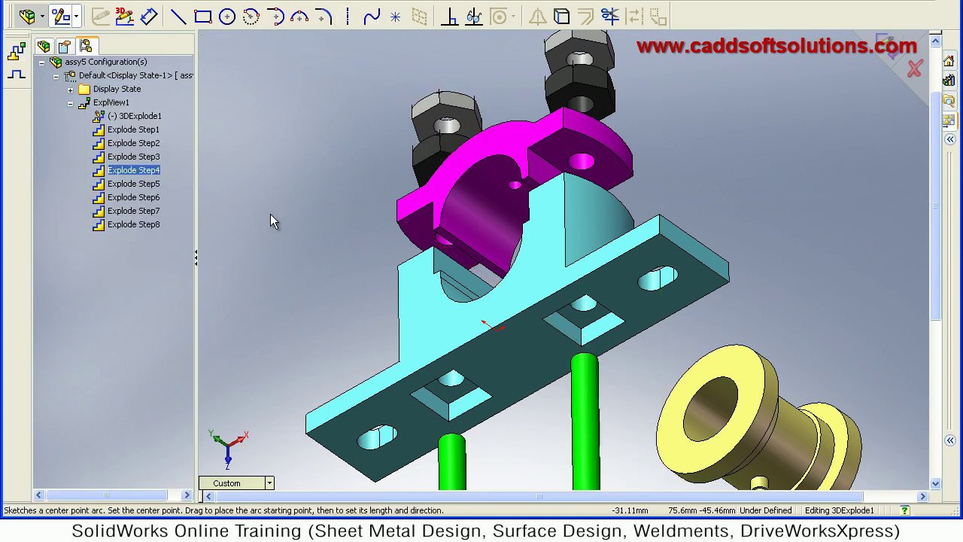
left_click(271, 137)
left_click(30, 20)
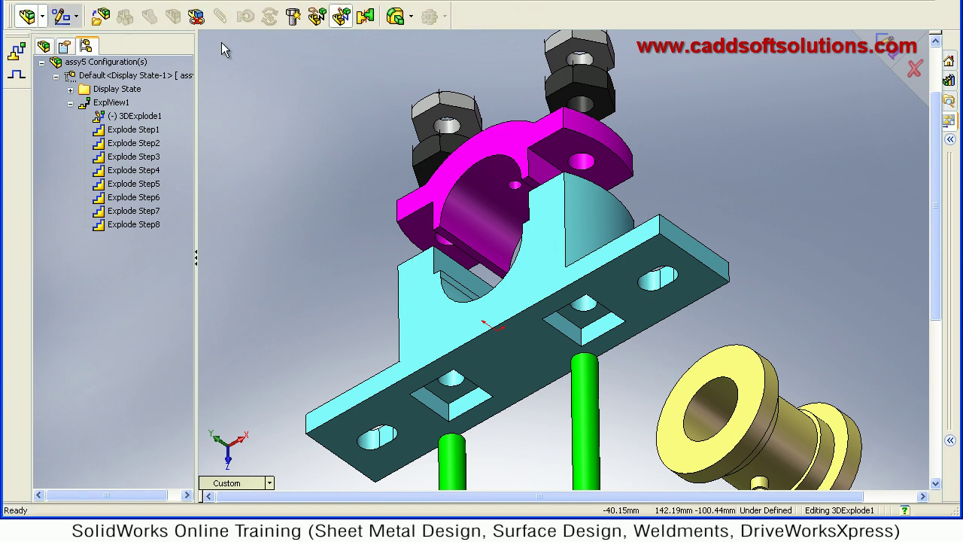
Exit and reopen the 3DExplode1 sketch so Route Line is active.
left_click(344, 20)
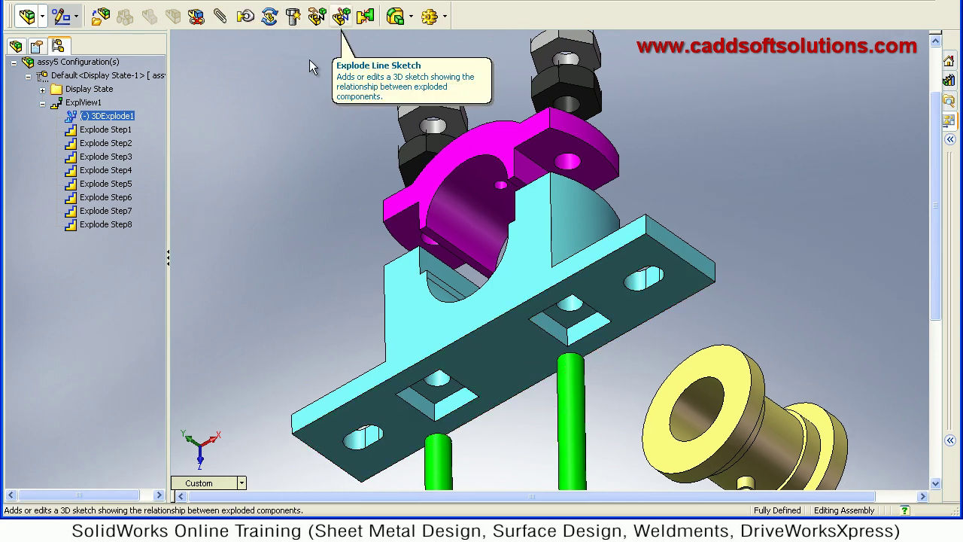
left_click(343, 18)
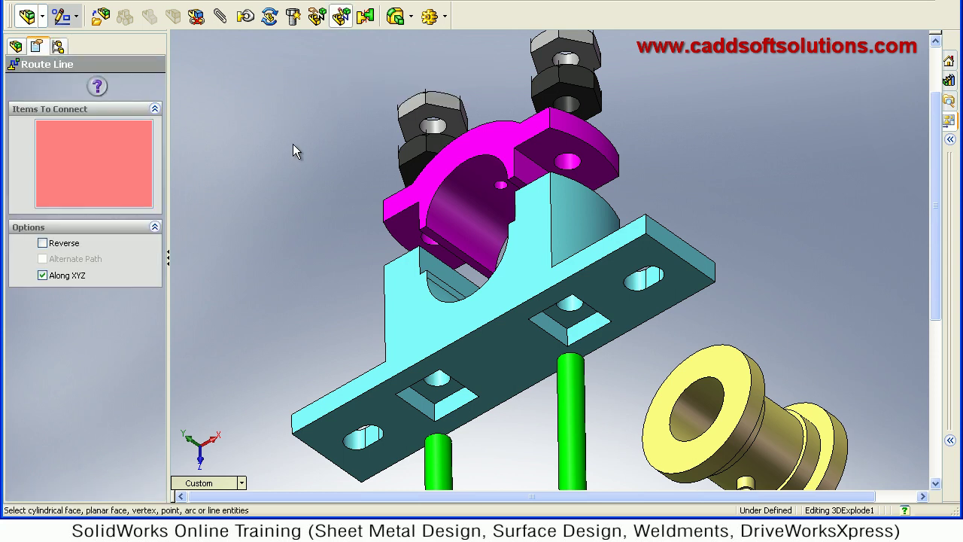
Route dashed lines from the right and left bolt faces to their bolt holes in the body.
left_click(591, 418)
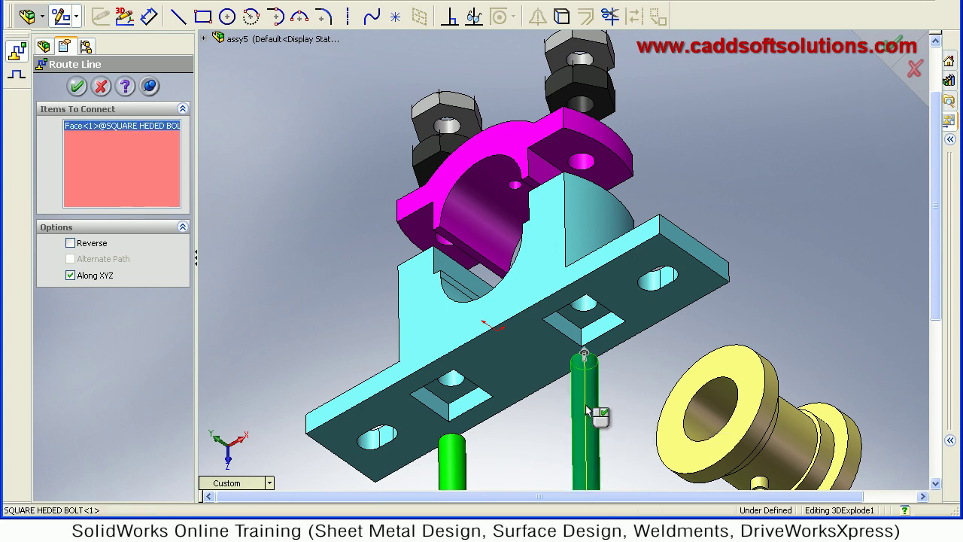
left_click(585, 301)
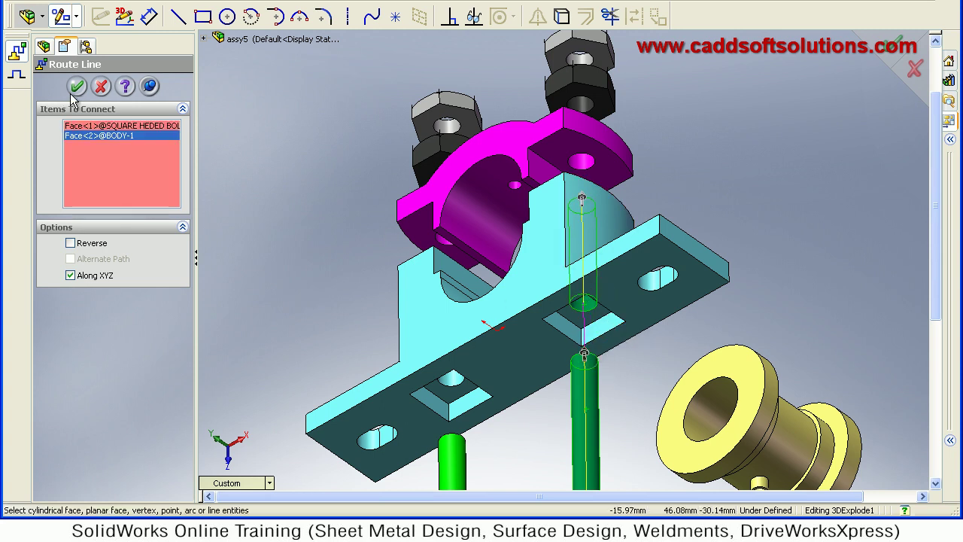
key("Return")
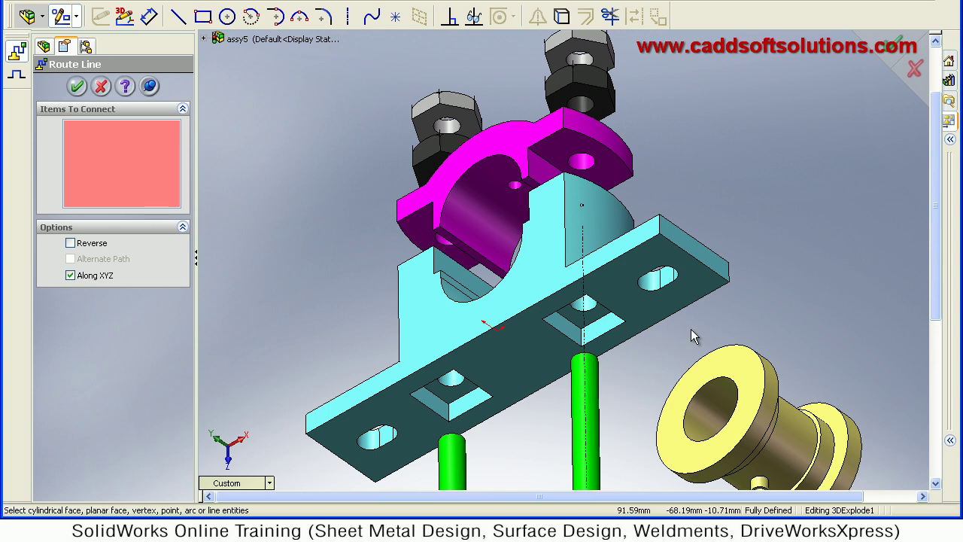
left_click(454, 468)
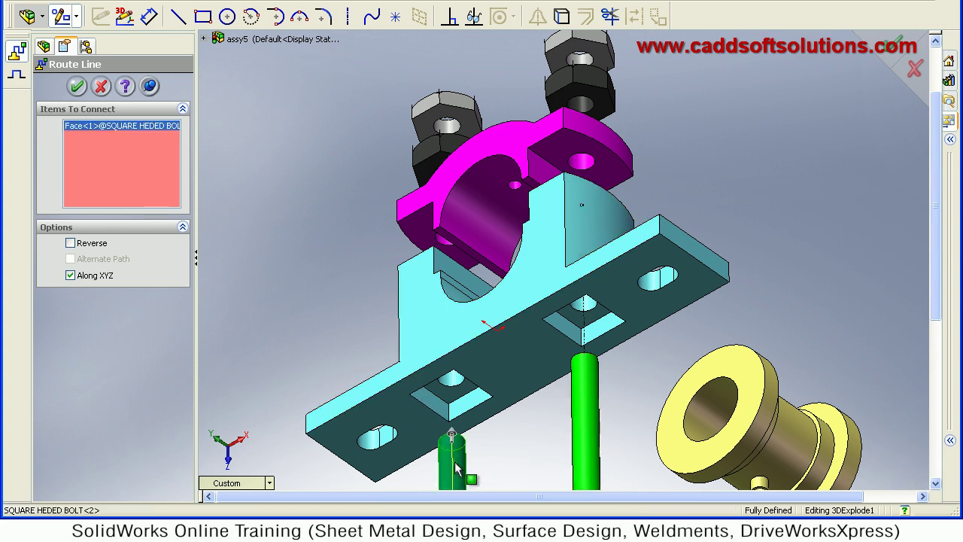
left_click(453, 382)
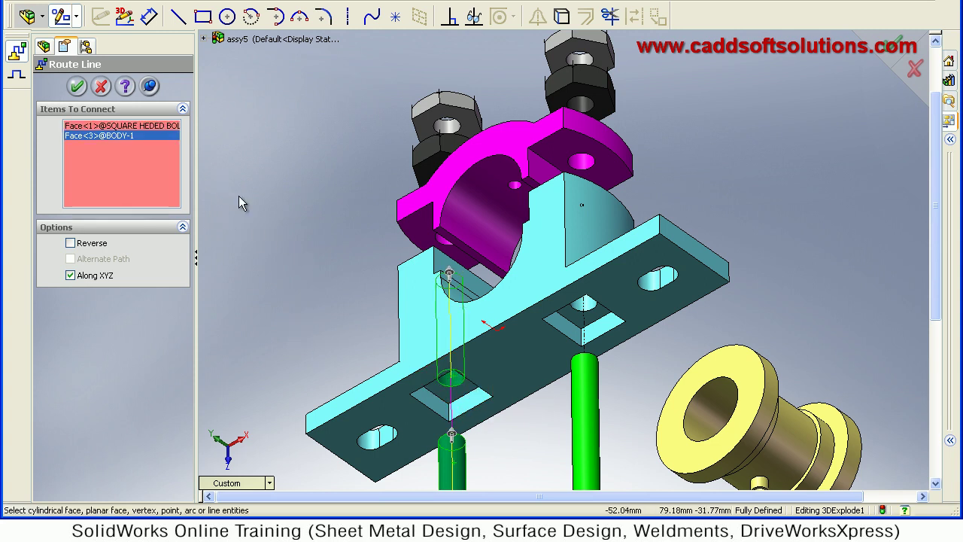
left_click(73, 89)
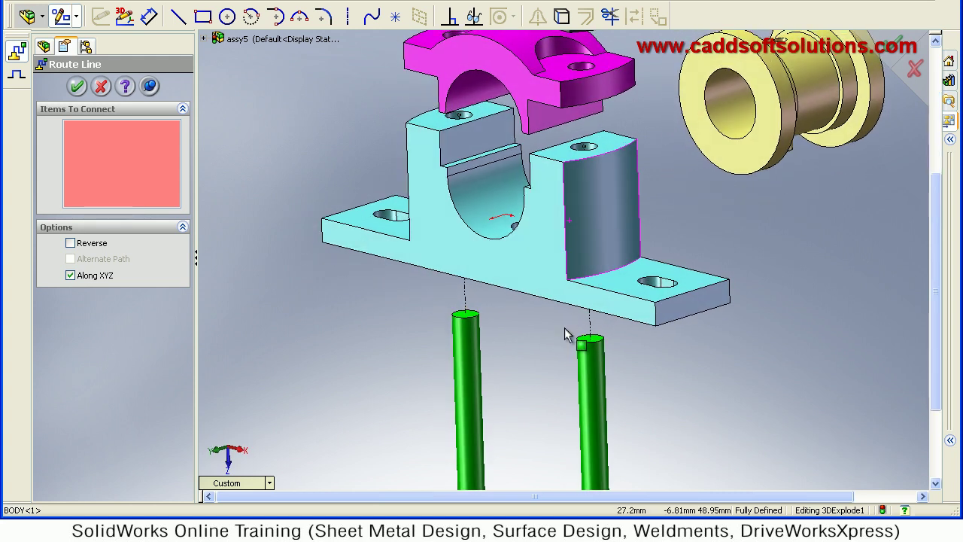
Route a line from the body's half-bore face to the brasses' outer face.
left_click(488, 212)
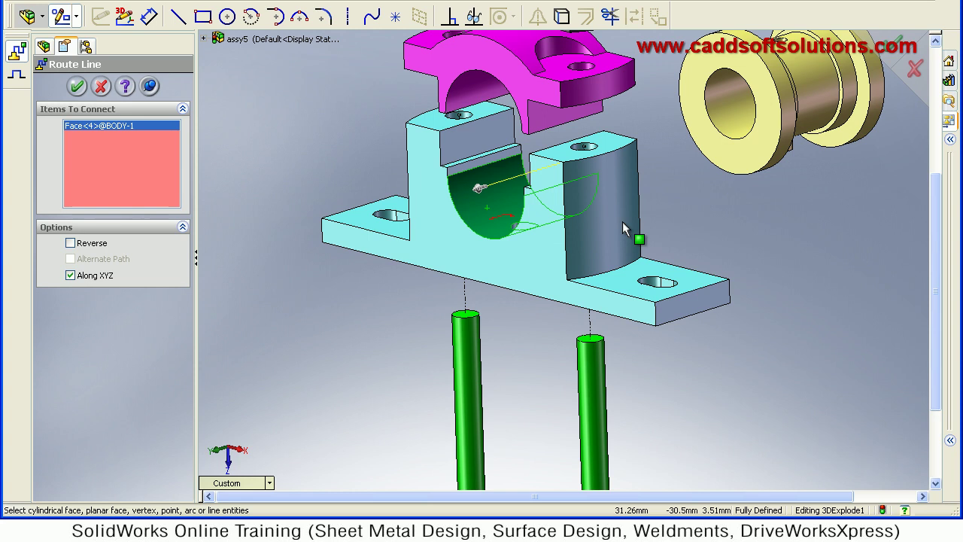
left_click(851, 113)
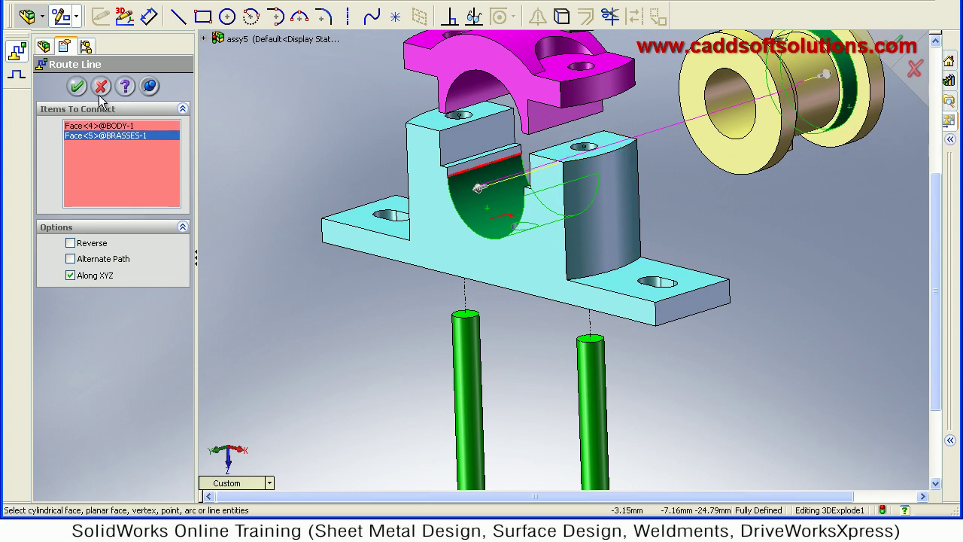
key("Return")
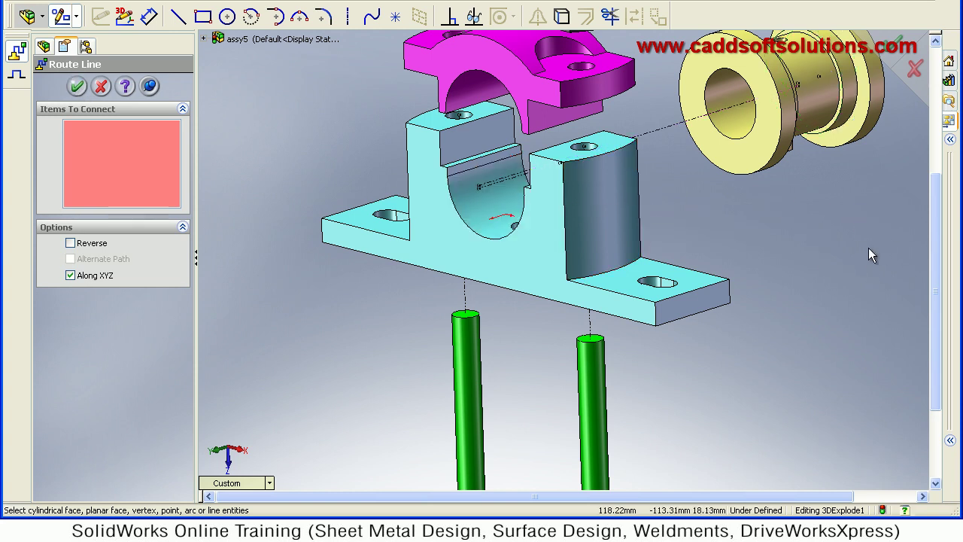
Route a second line from the small hole in the bore to the brass bush face.
scroll(527, 244, "up", 3)
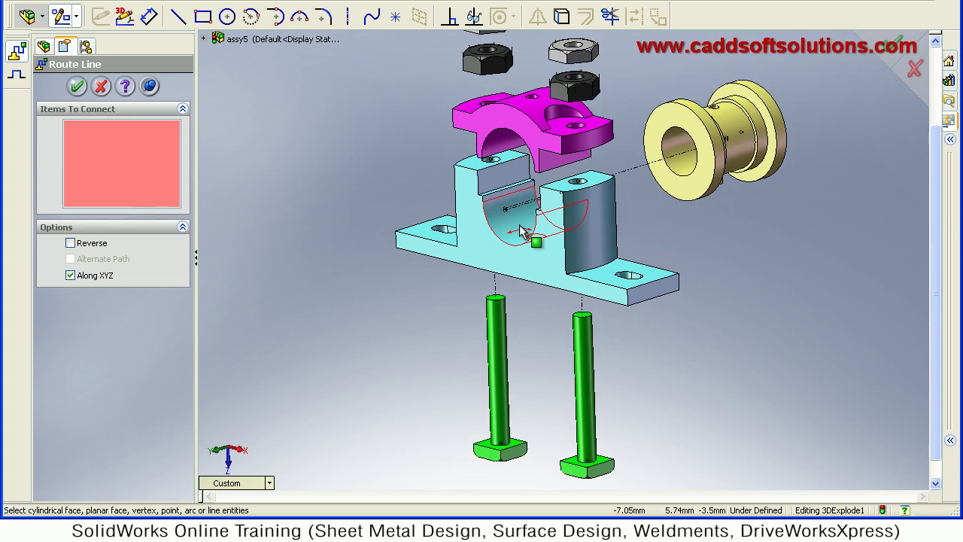
scroll(533, 249, "down", 4)
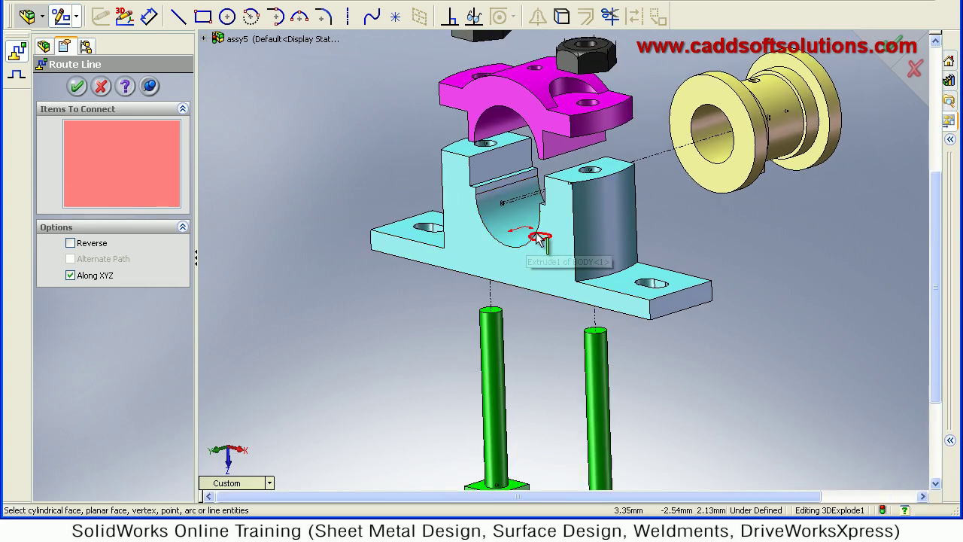
middle_click_drag(557, 238, 523, 243)
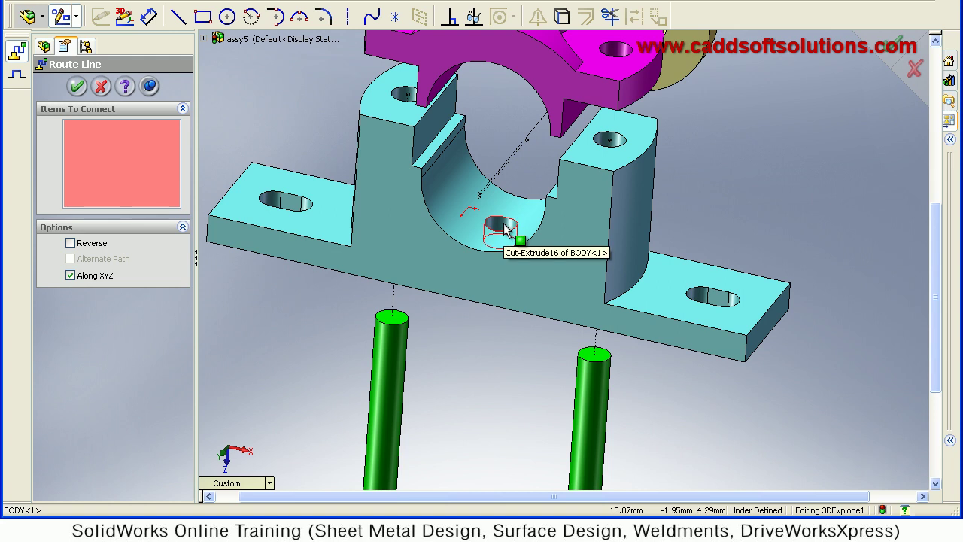
left_click(507, 230)
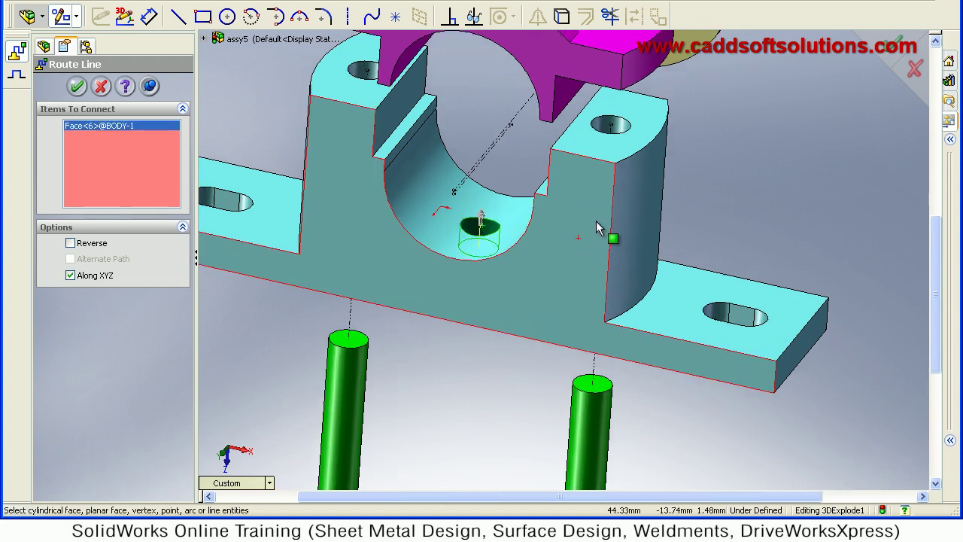
scroll(598, 228, "up", 3)
scroll(599, 227, "up", 2)
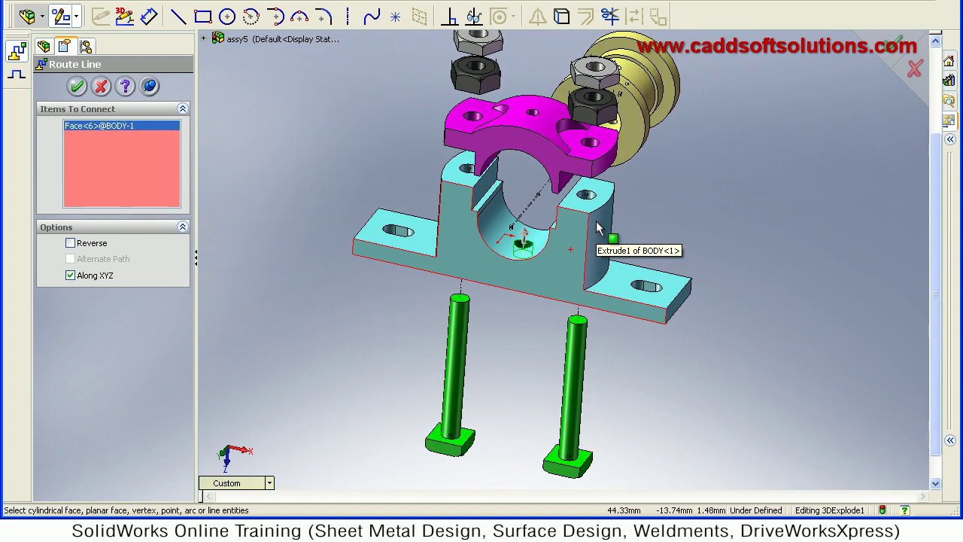
middle_click_drag(704, 190, 660, 161)
scroll(651, 162, "down", 2)
scroll(649, 173, "down", 1)
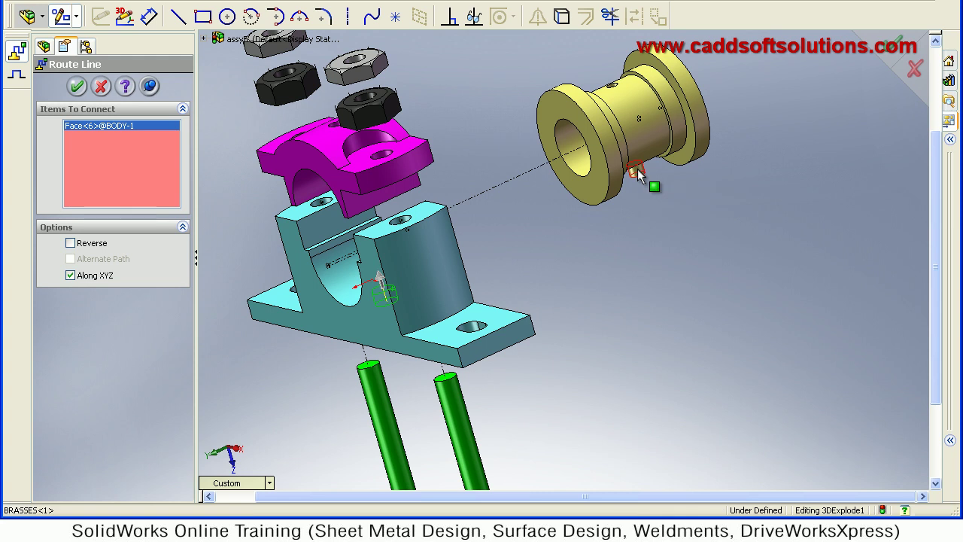
left_click(637, 175)
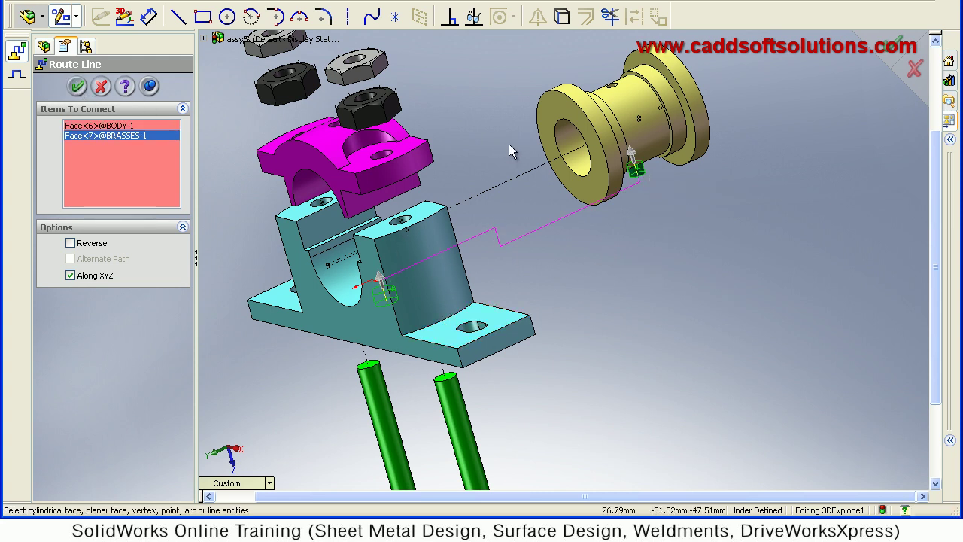
key("Return")
middle_click_drag(538, 176, 574, 184)
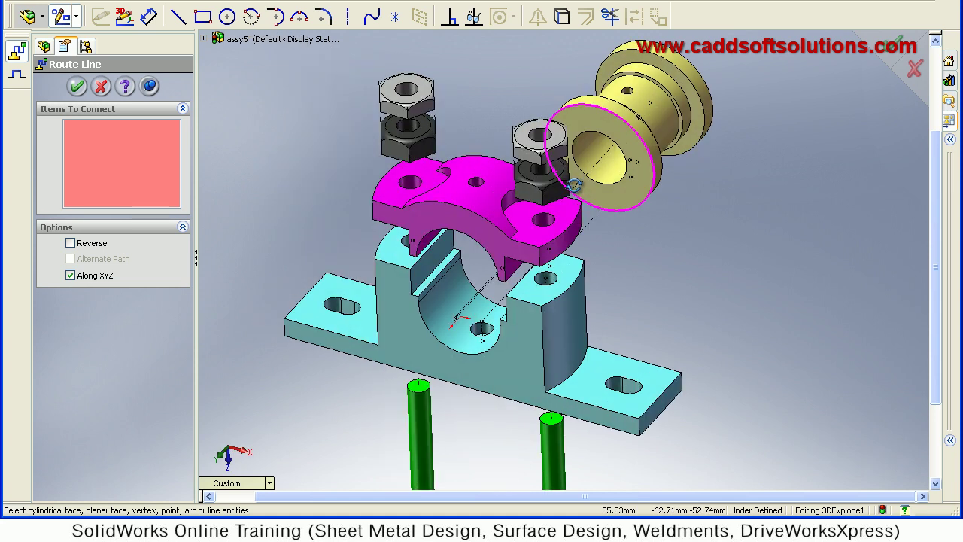
Route lines linking the body's right and left bolt holes to LOCK NUT-1 and LOCK NUT-2.
scroll(574, 184, "up", 5)
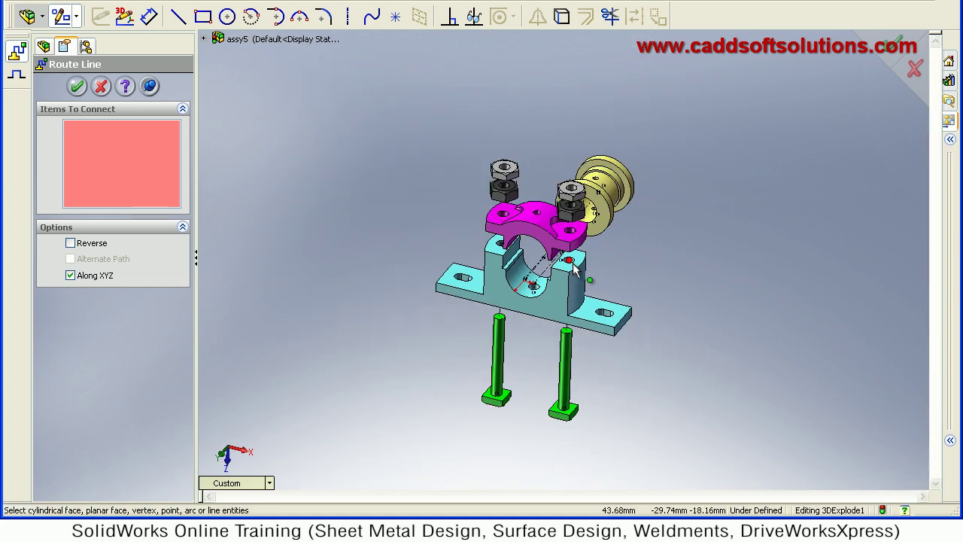
scroll(574, 275, "down", 5)
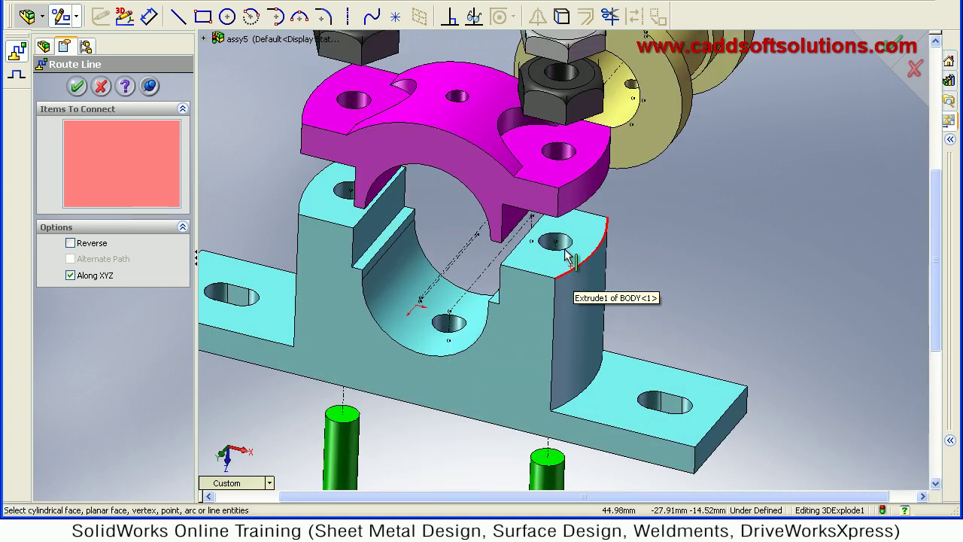
left_click(575, 256)
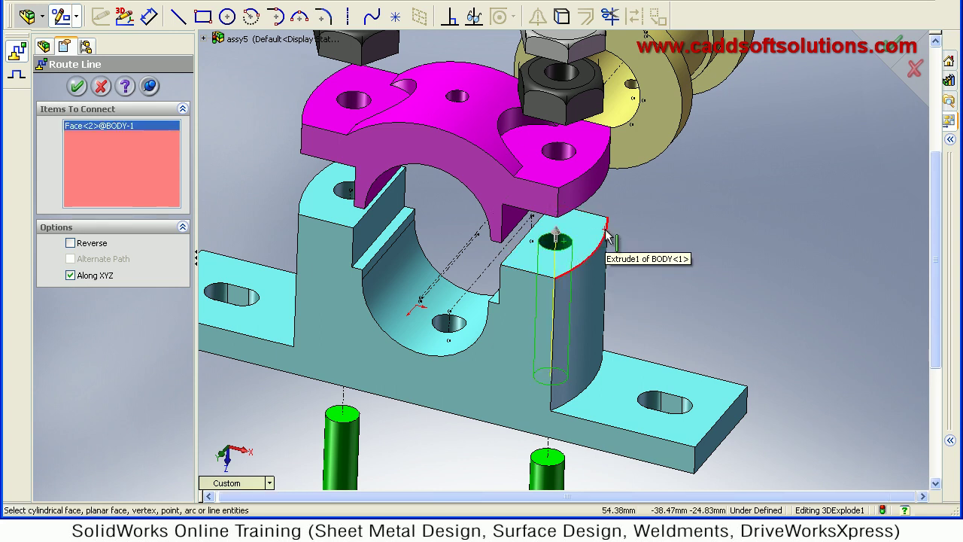
scroll(607, 236, "up", 3)
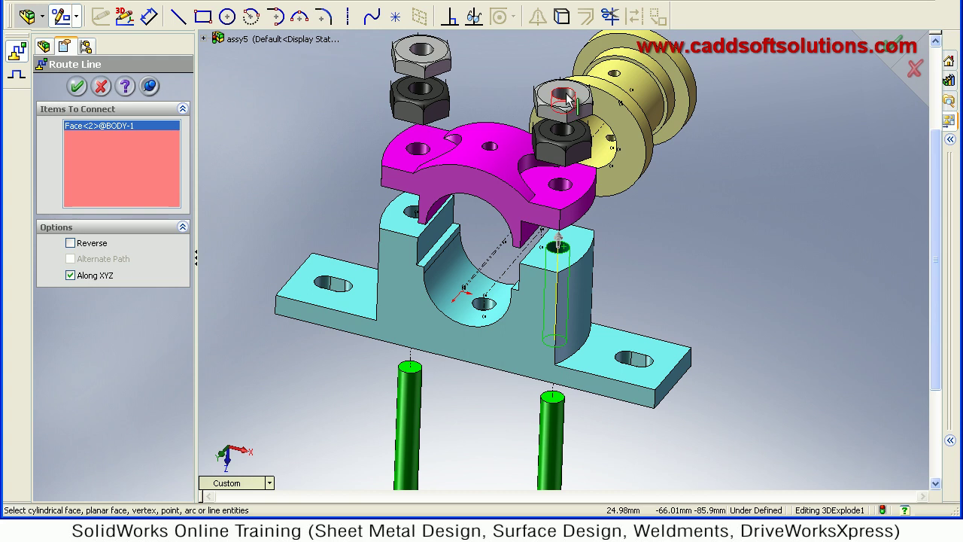
left_click(586, 112)
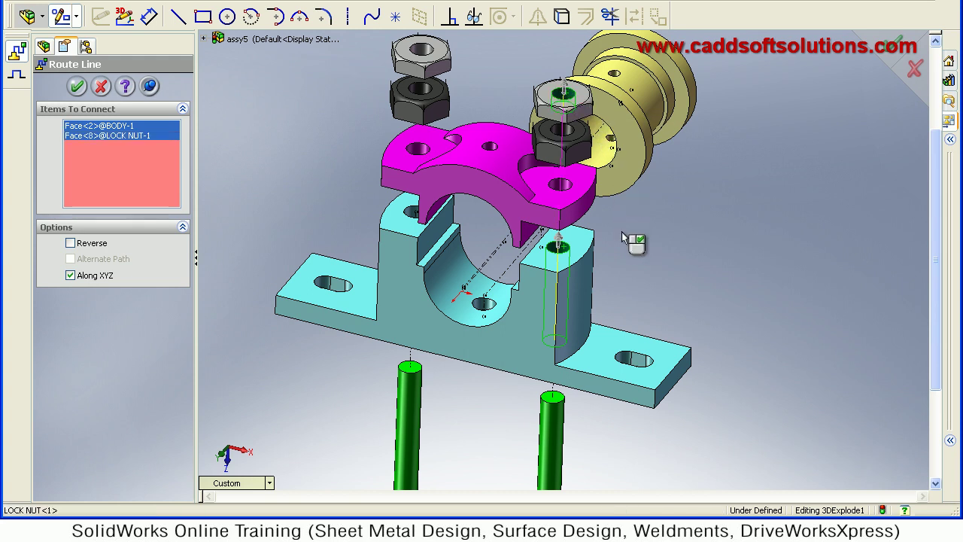
left_click(93, 87)
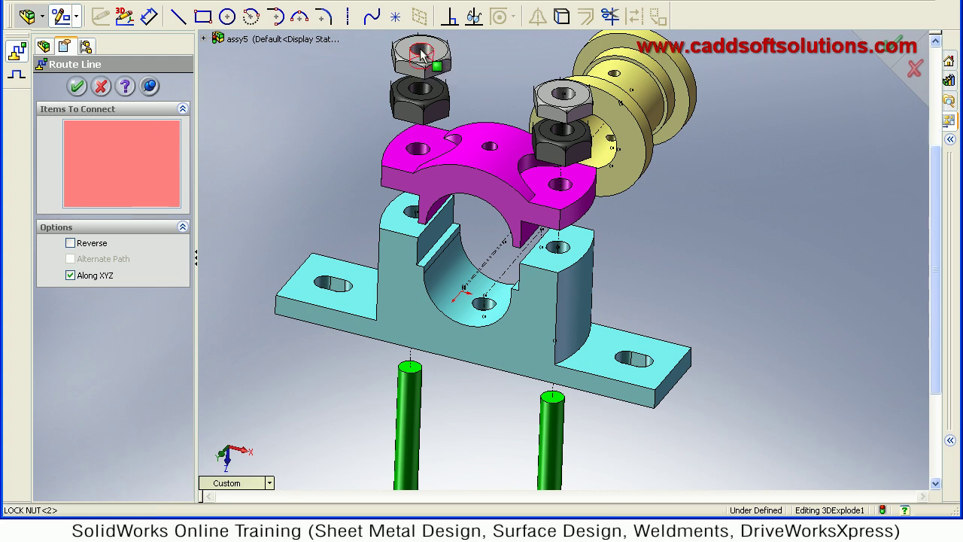
left_click(416, 147)
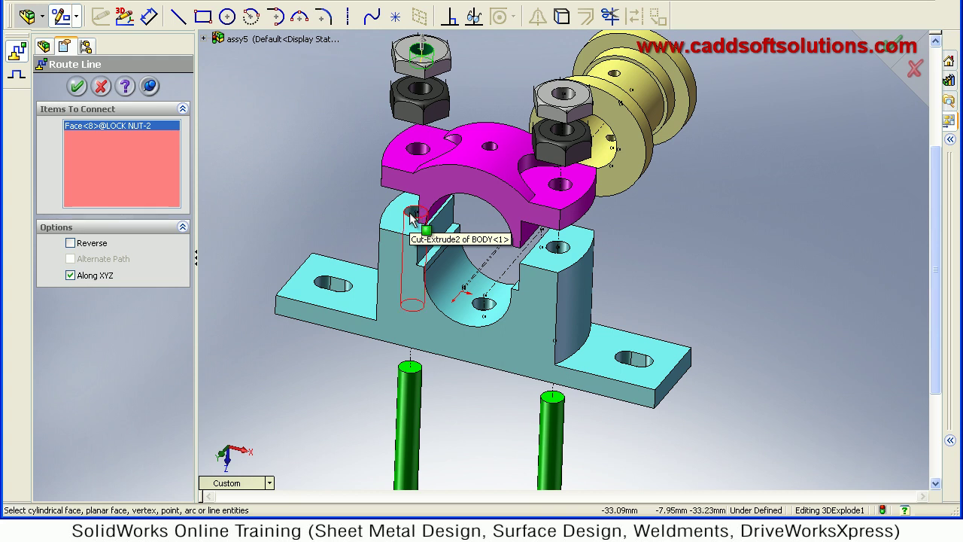
left_click(414, 217)
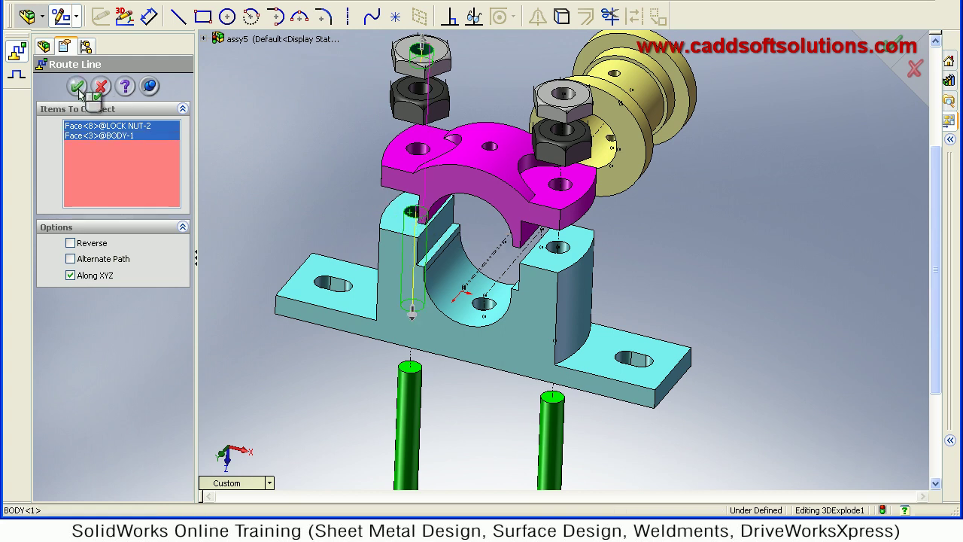
key("Return")
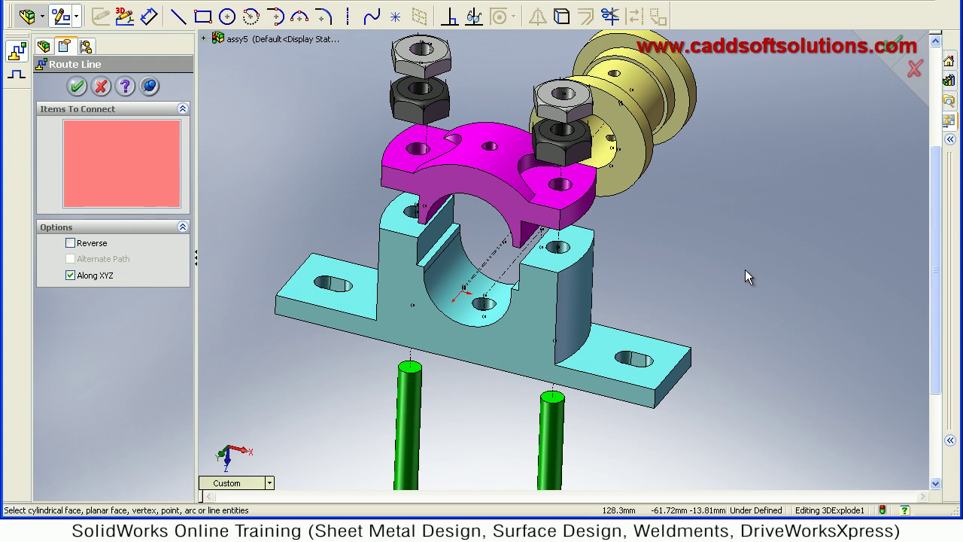
middle_click_drag(644, 278, 662, 239)
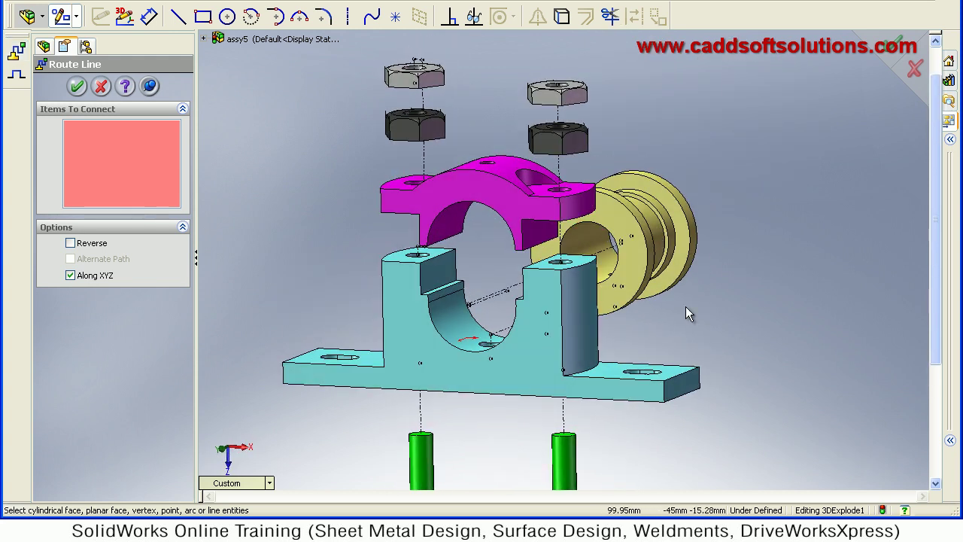
scroll(645, 384, "down", 3)
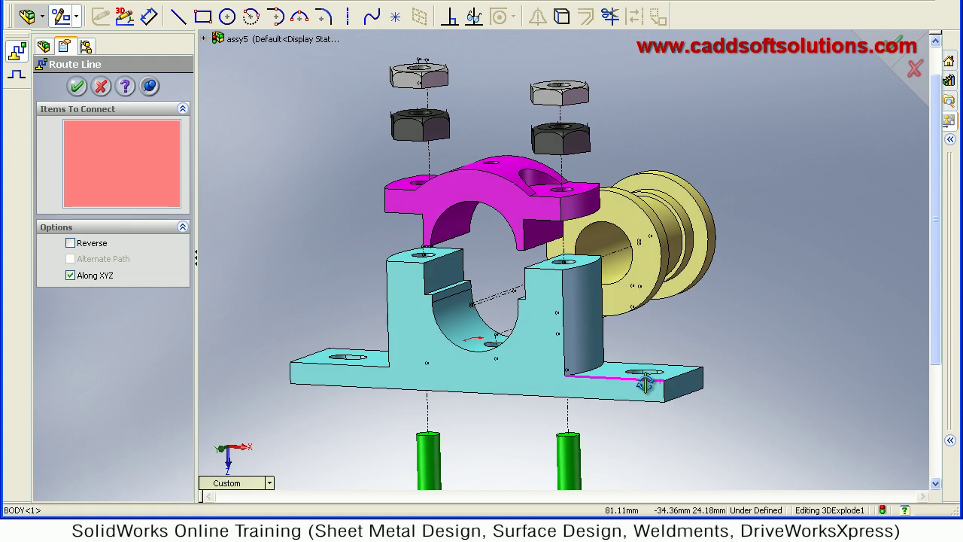
middle_click_drag(645, 385, 644, 372)
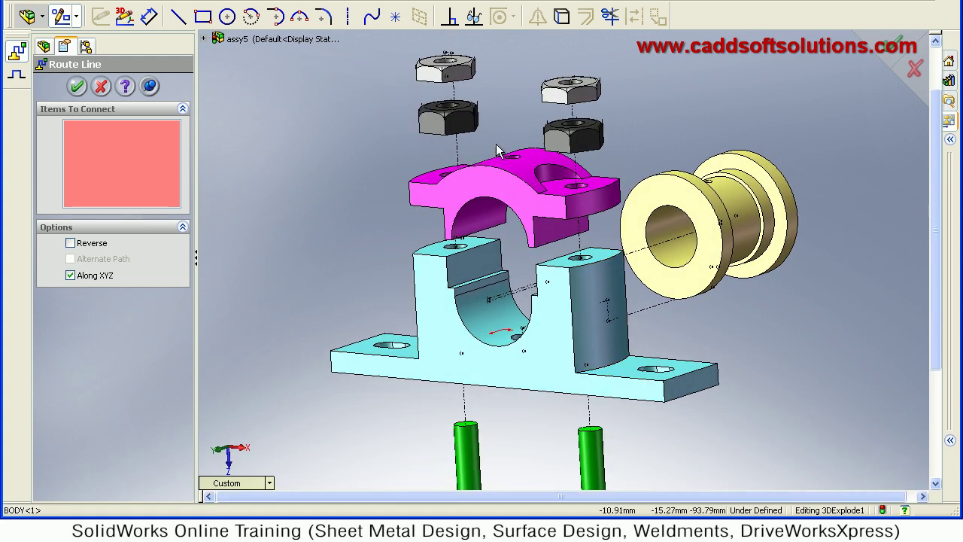
scroll(551, 217, "down", 2)
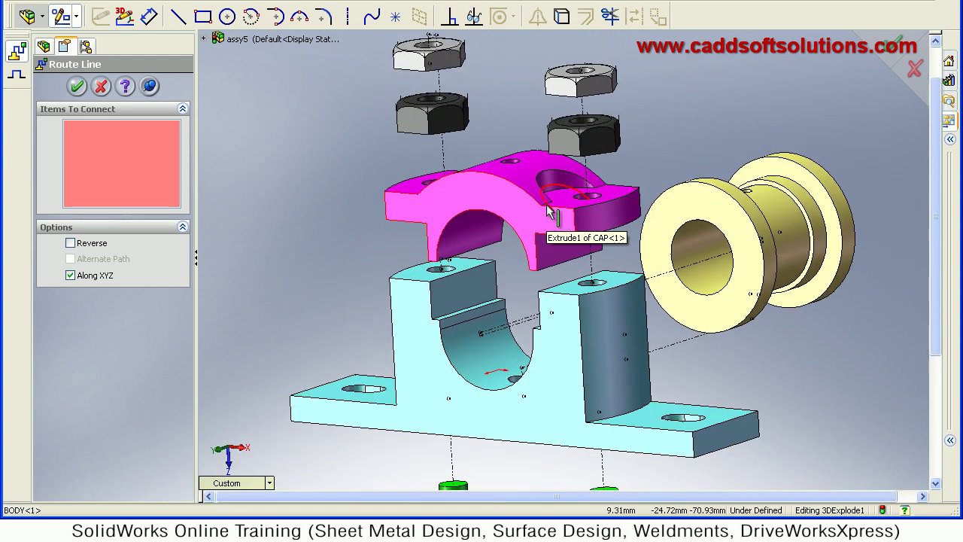
scroll(552, 217, "up", 2)
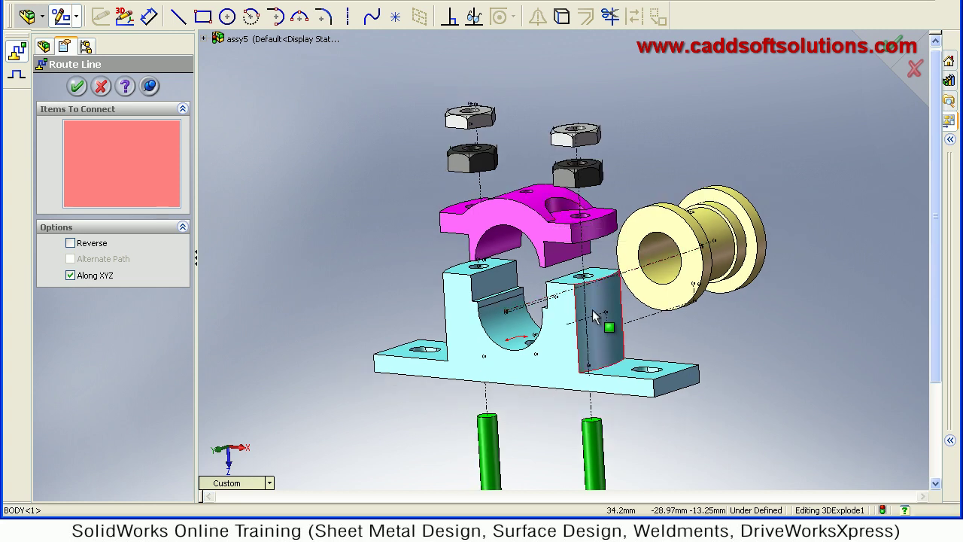
scroll(554, 298, "down", 3)
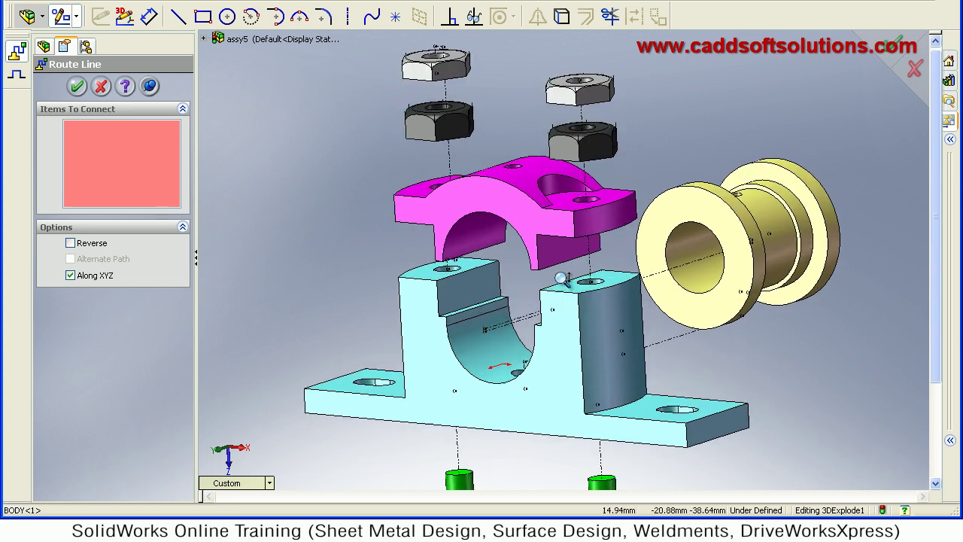
scroll(555, 278, "down", 3)
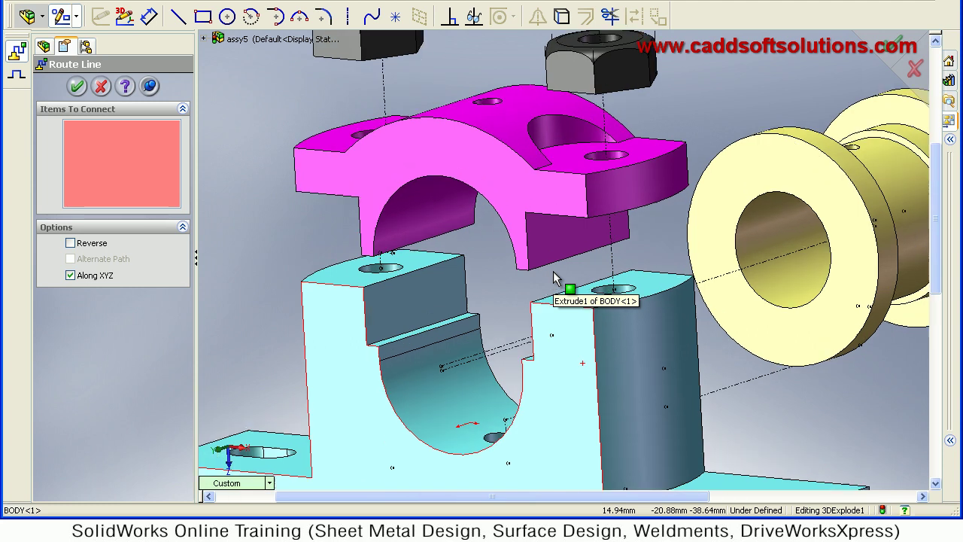
scroll(555, 275, "up", 5)
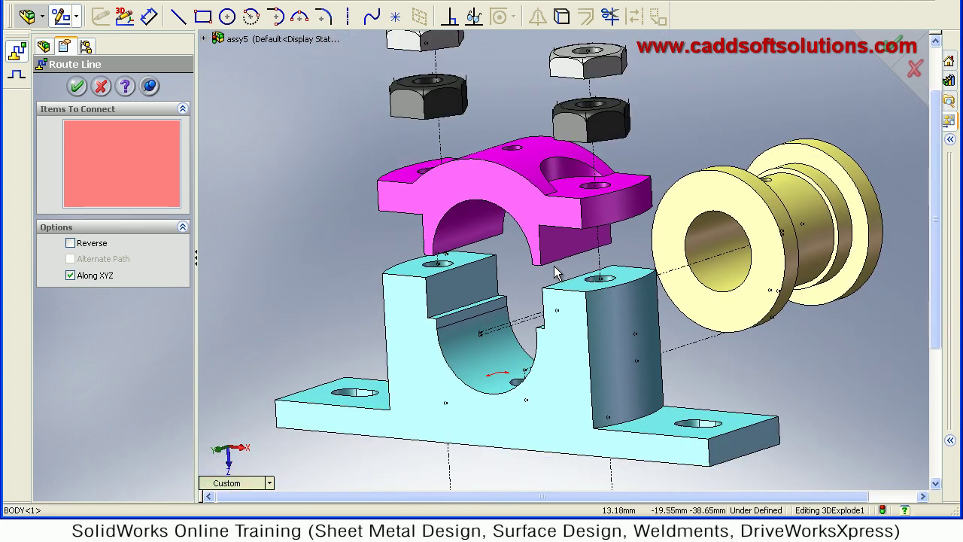
scroll(559, 269, "up", 2)
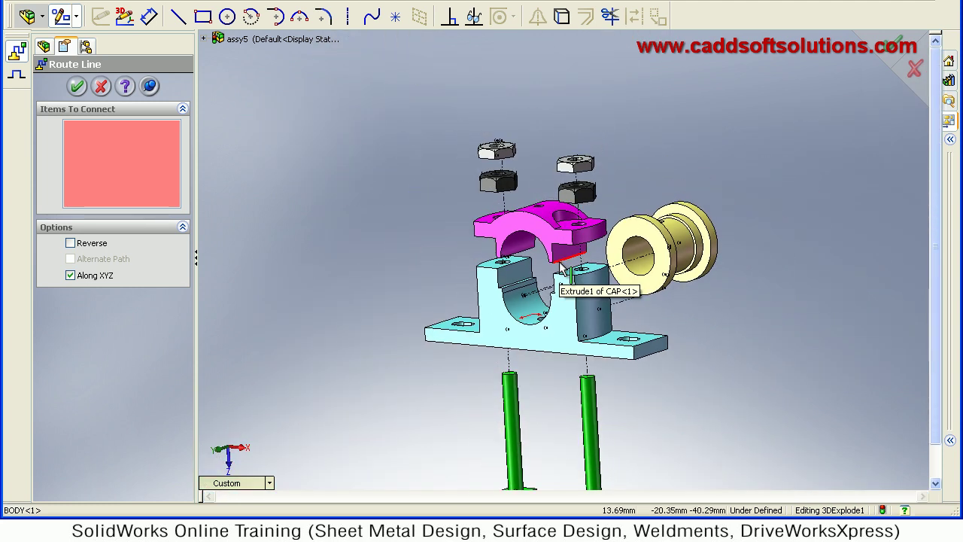
middle_click_drag(632, 424, 628, 331, "ctrl")
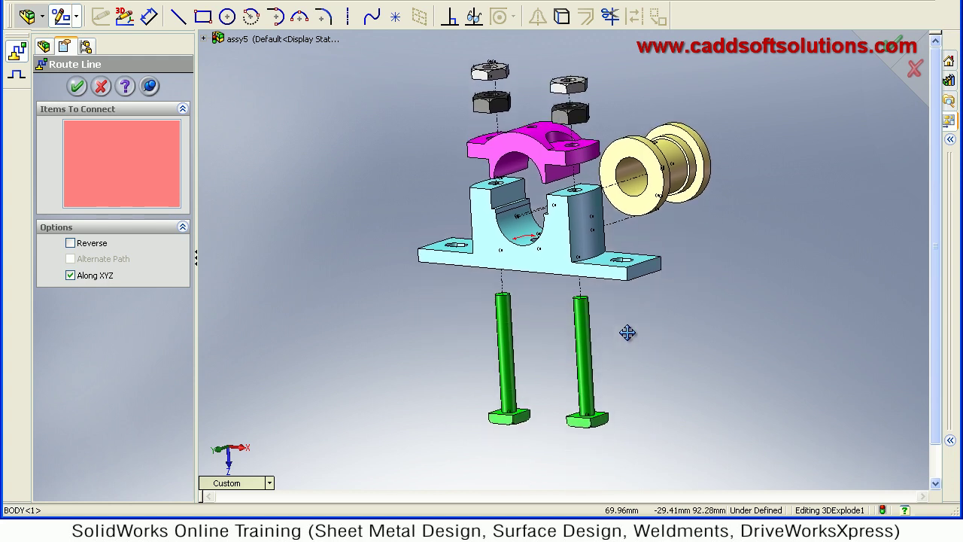
Close Route Line and exit the 3DExplode1 sketch, back to ExplView1 with Explode Steps 1–8.
left_click(889, 51)
mouse_move(719, 268)
middle_mouse_down()
mouse_move(710, 299)
mouse_move(749, 280)
mouse_move(710, 272)
middle_mouse_up()
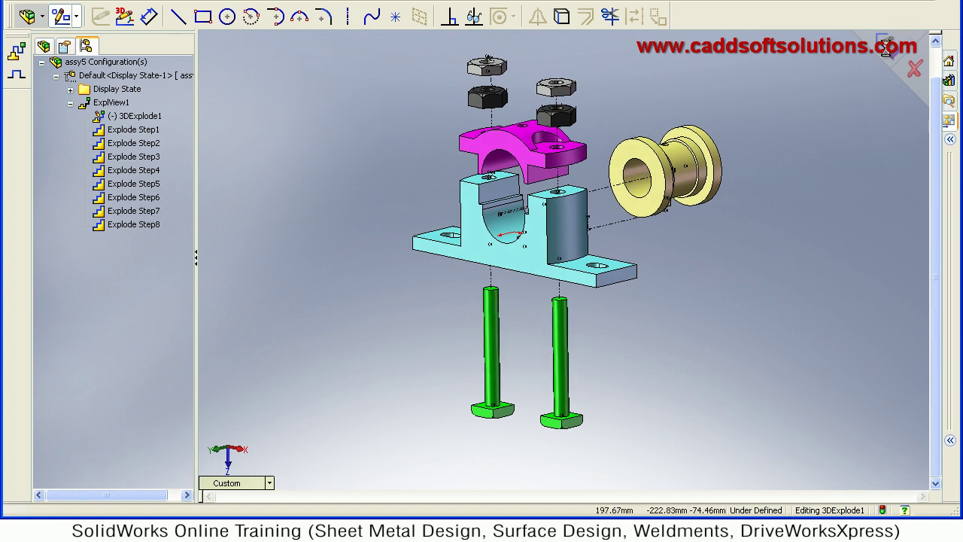
left_click(886, 47)
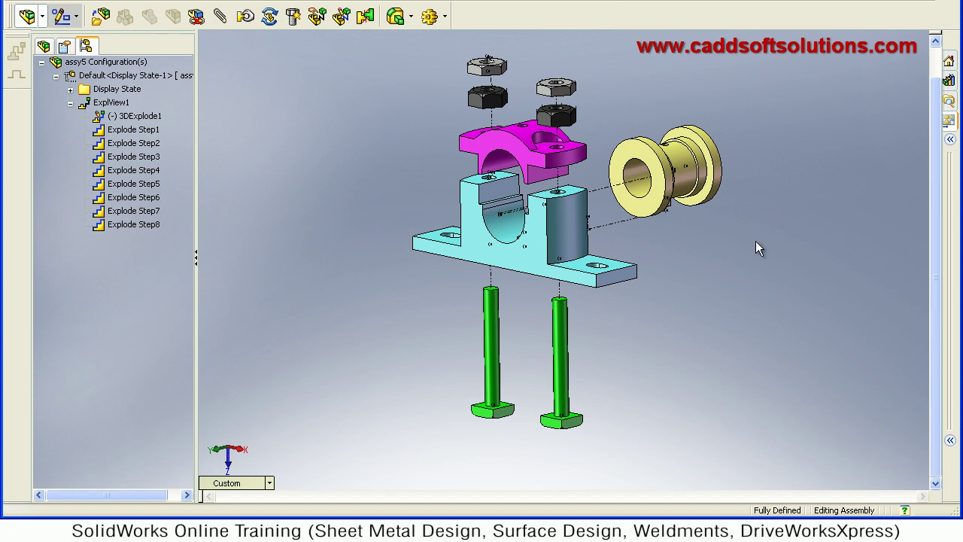